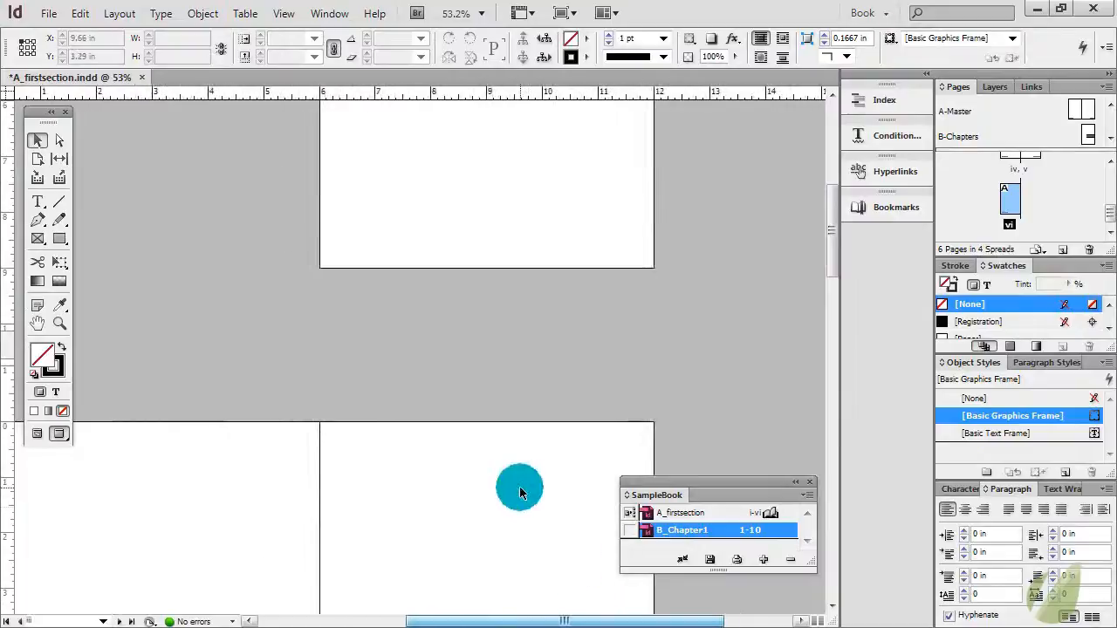
Open the B_Chapter1 document from the SampleBook book and look through its first pages
scroll(518, 489, down, 5)
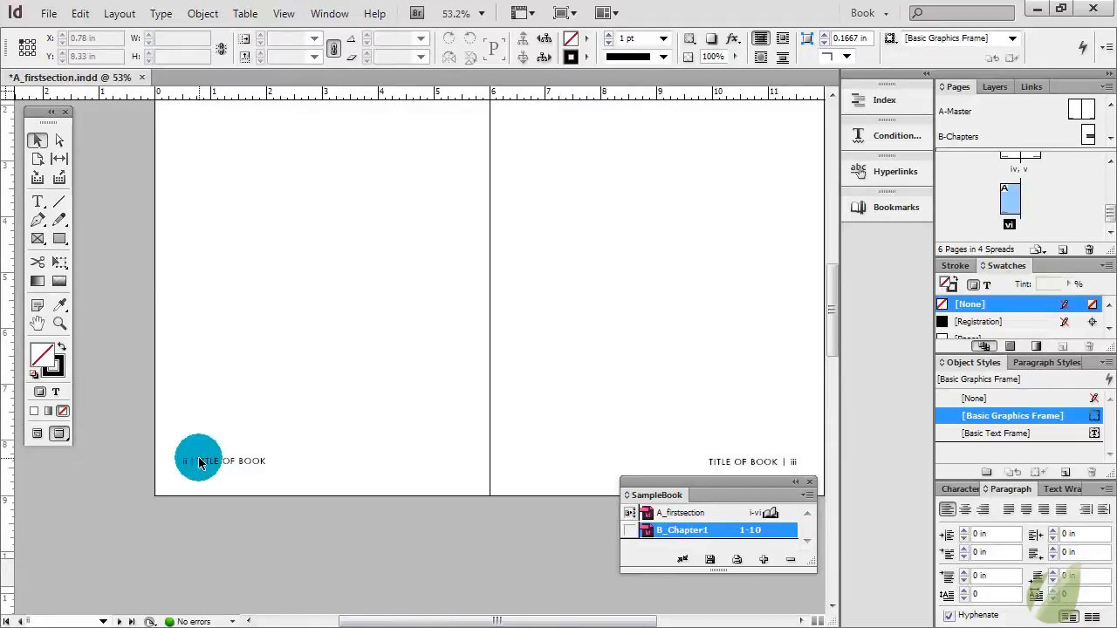
scroll(199, 462, down, 8)
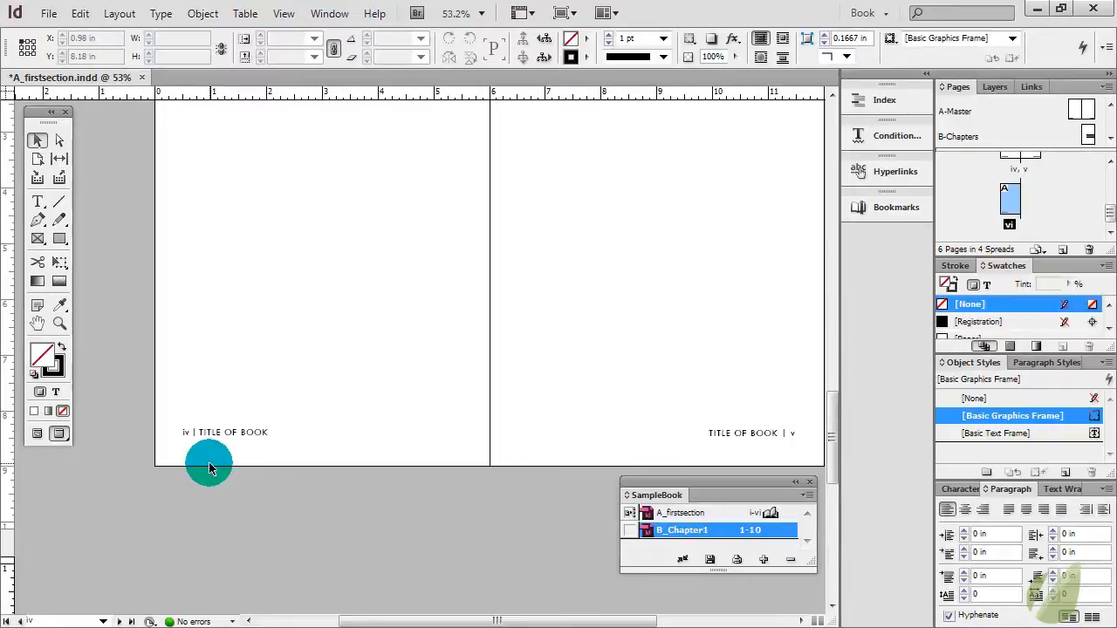
click(672, 515)
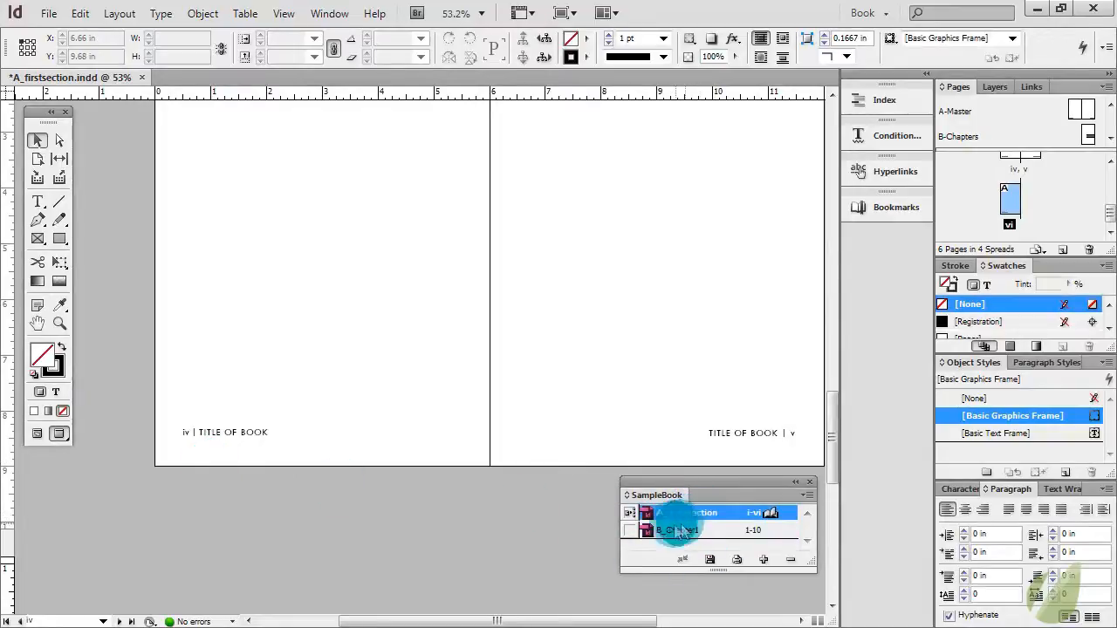
click(670, 532)
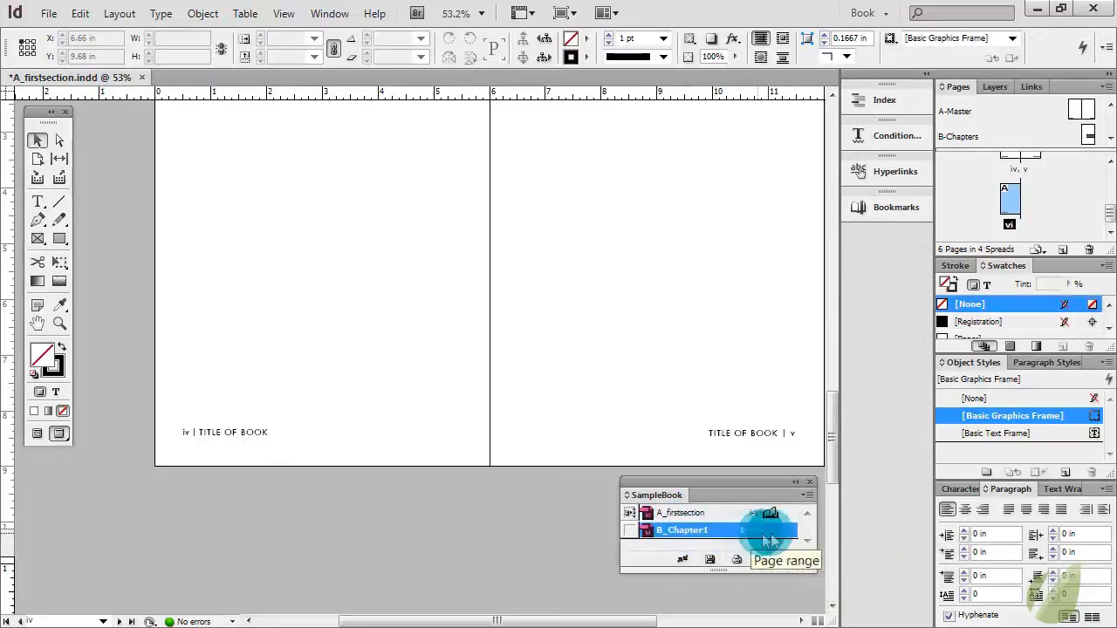
double_click(727, 533)
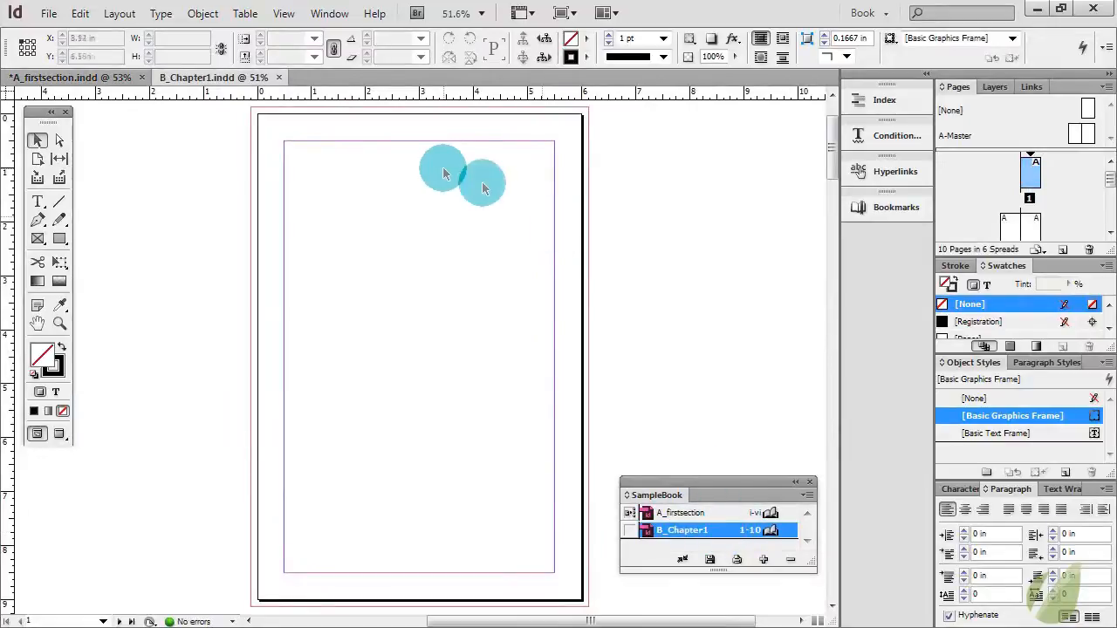
scroll(451, 238, down, 5)
scroll(454, 244, up, 3)
scroll(455, 246, up, 3)
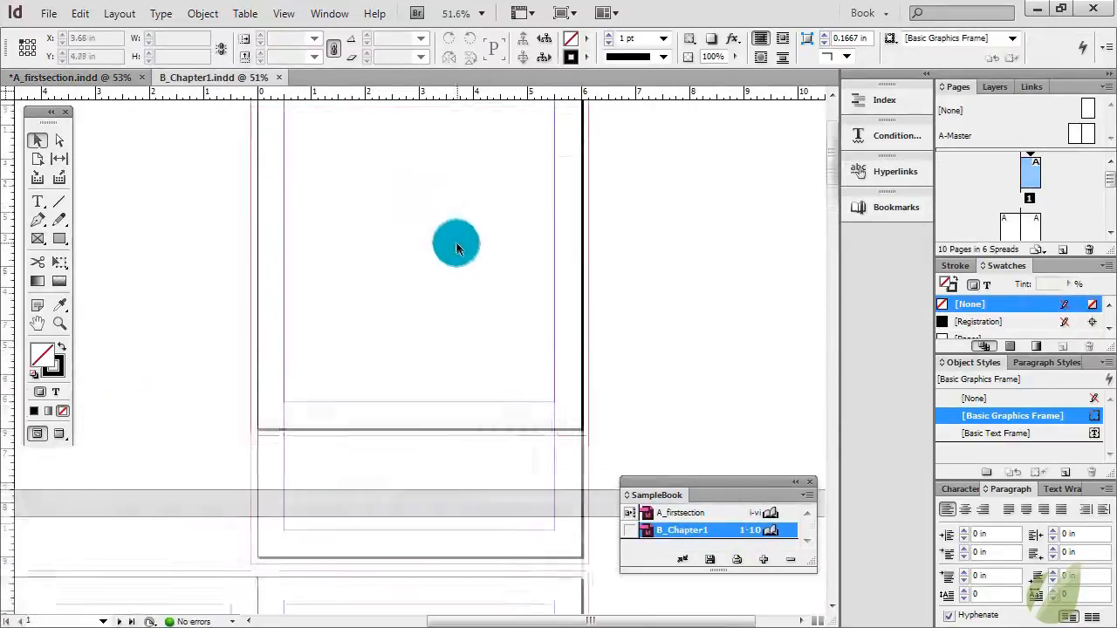
scroll(457, 251, down, 3)
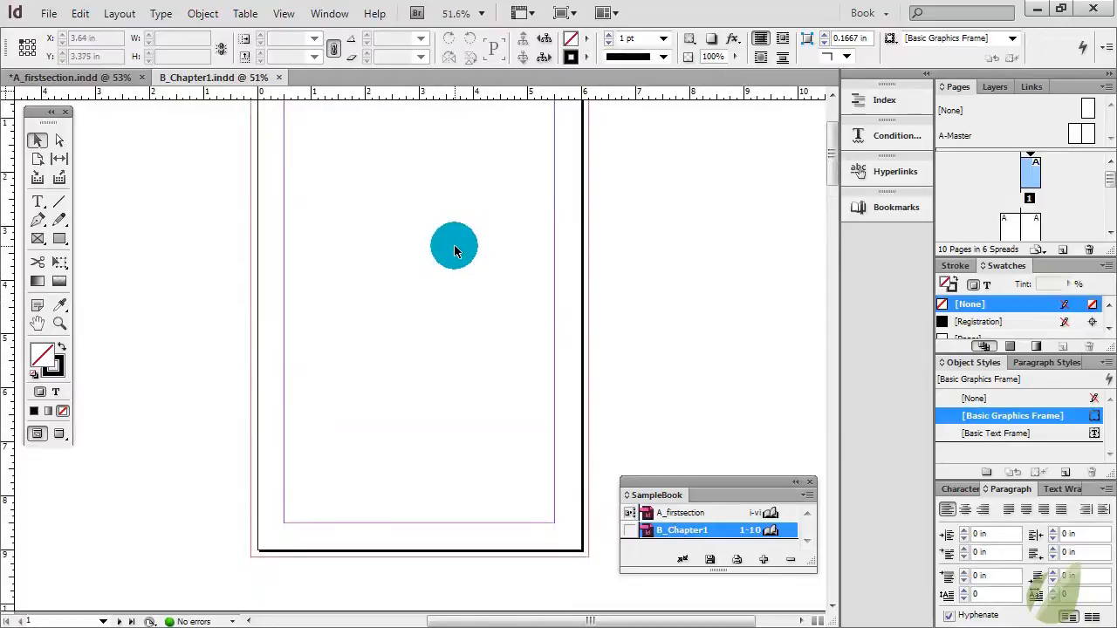
scroll(453, 251, down, 3)
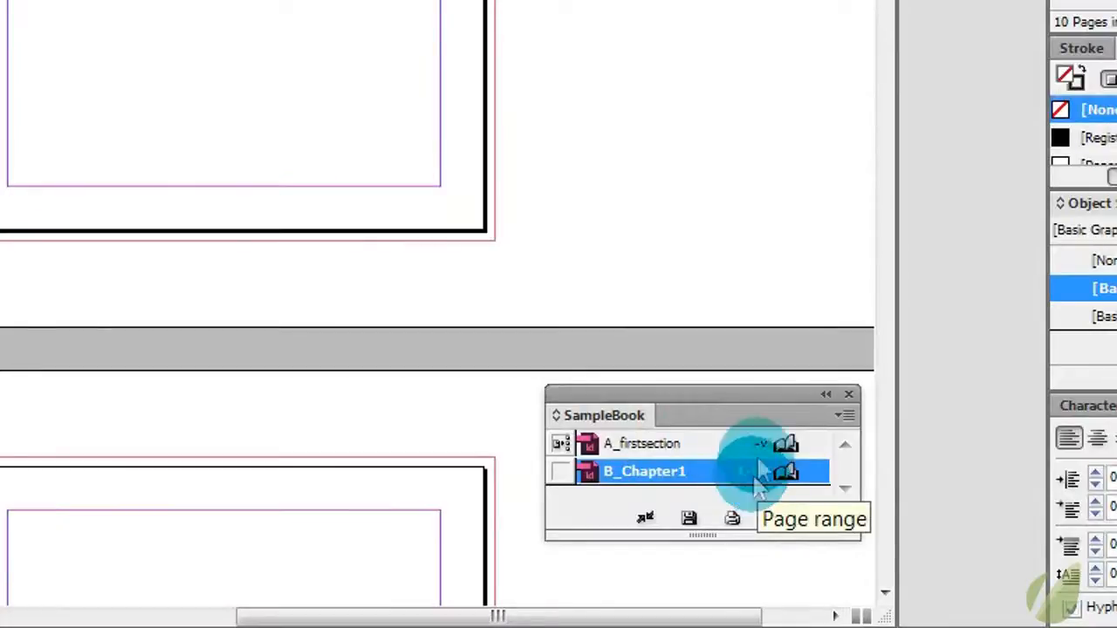
Switch to the A_firstsection document and move the SampleBook panel clear of the right-hand page's footer
key(ctrl+Tab)
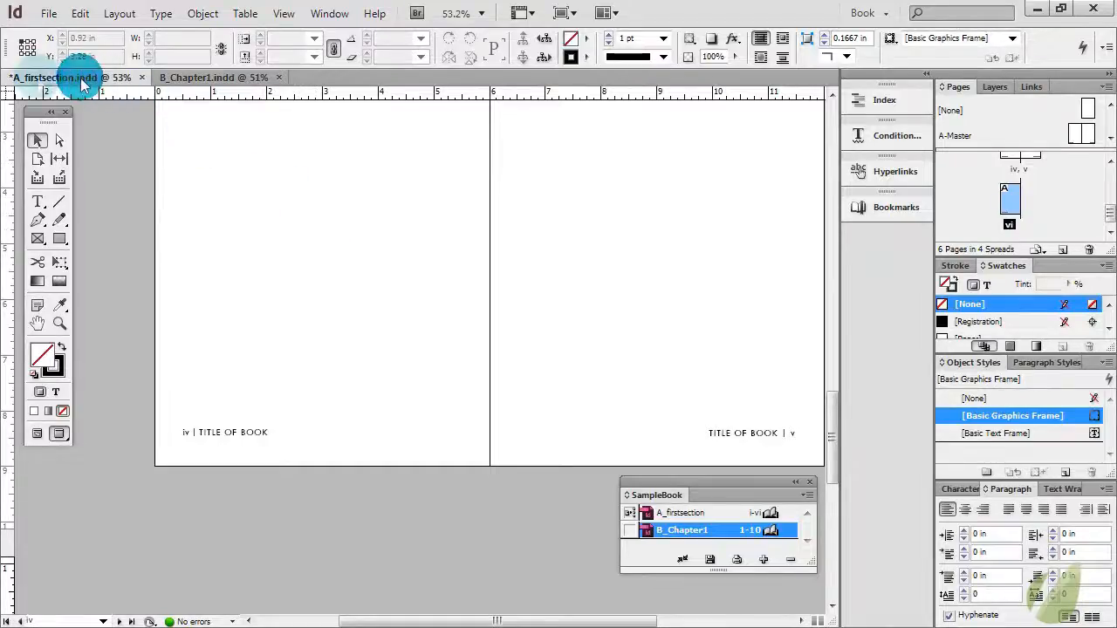
scroll(330, 339, up, 3)
scroll(330, 338, down, 5)
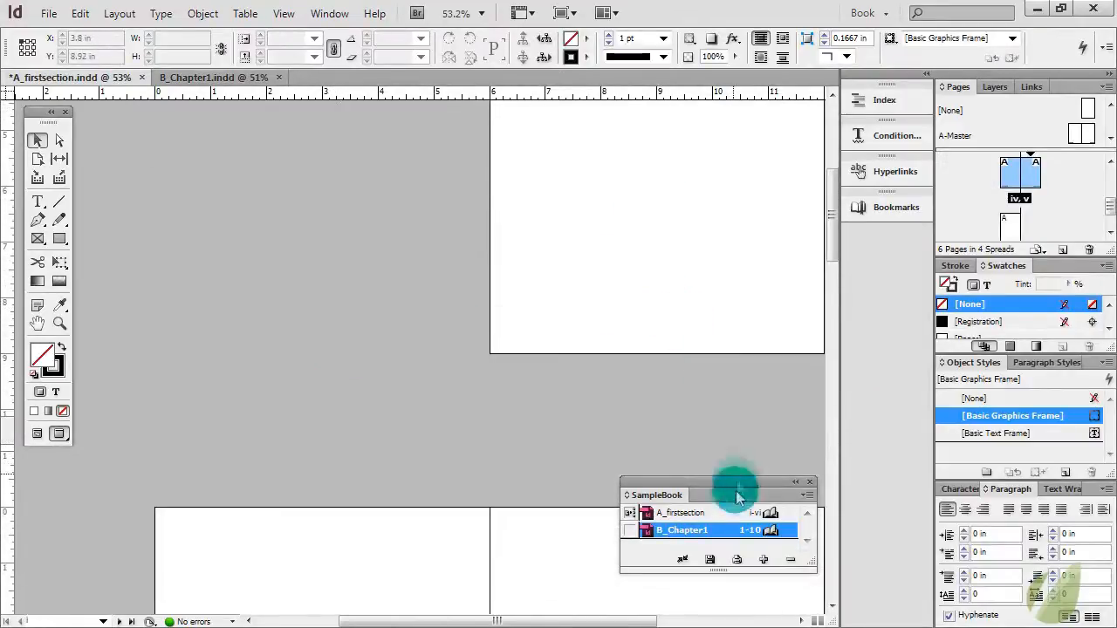
drag(736, 484, 243, 184)
drag(601, 620, 654, 620)
scroll(638, 429, down, 2)
scroll(639, 431, down, 3)
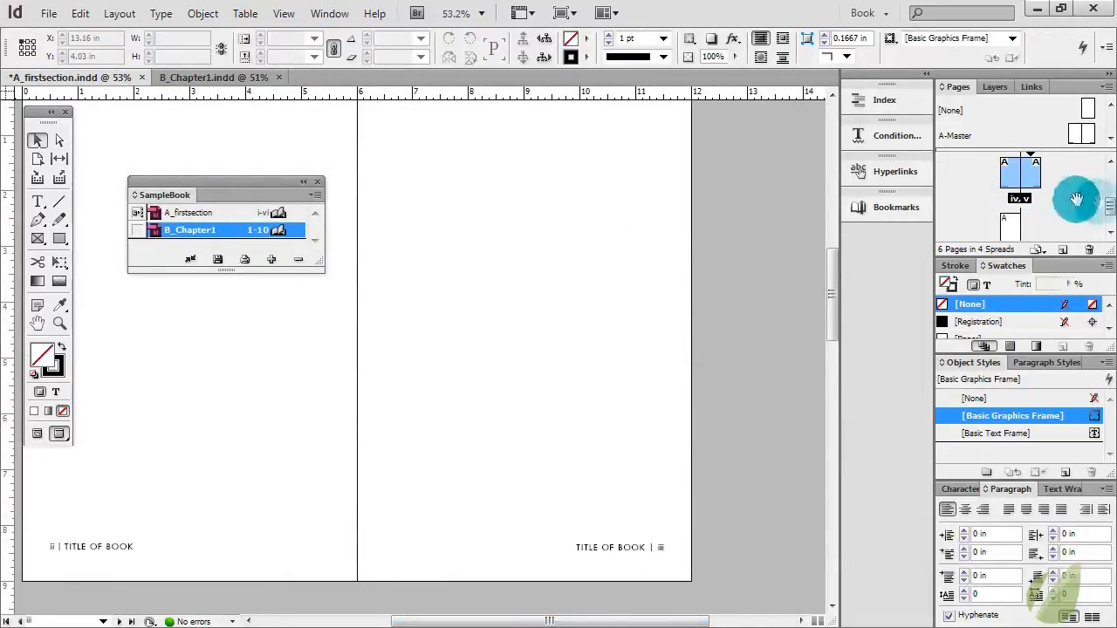
Check the section options for A_firstsection, keeping the page numbering style at i, ii, iii, iv..
drag(1110, 208, 1110, 176)
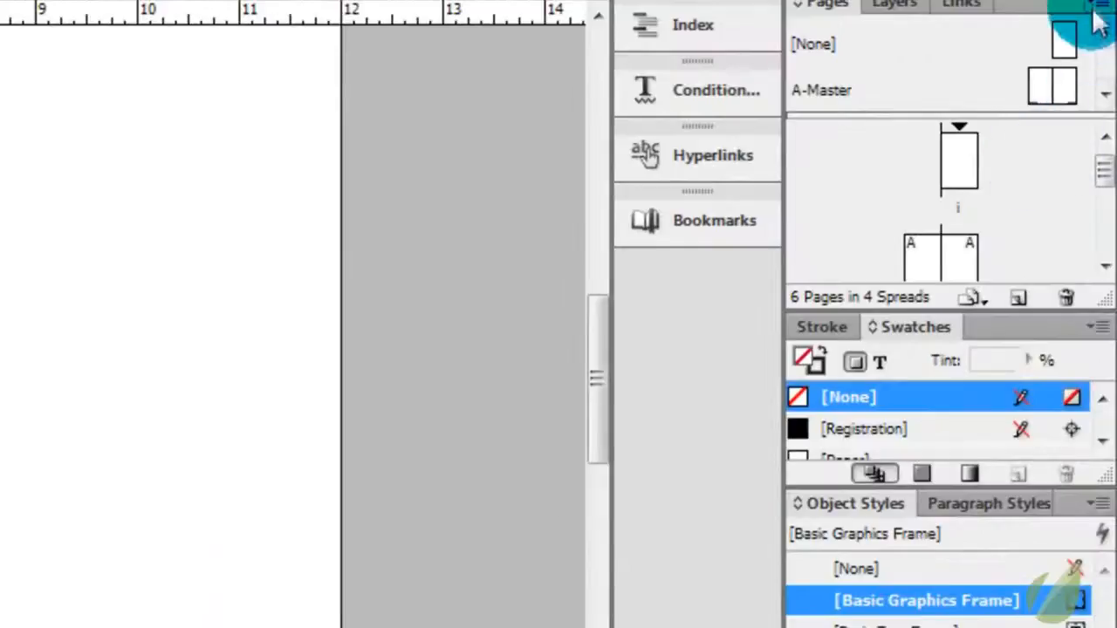
click(1093, 33)
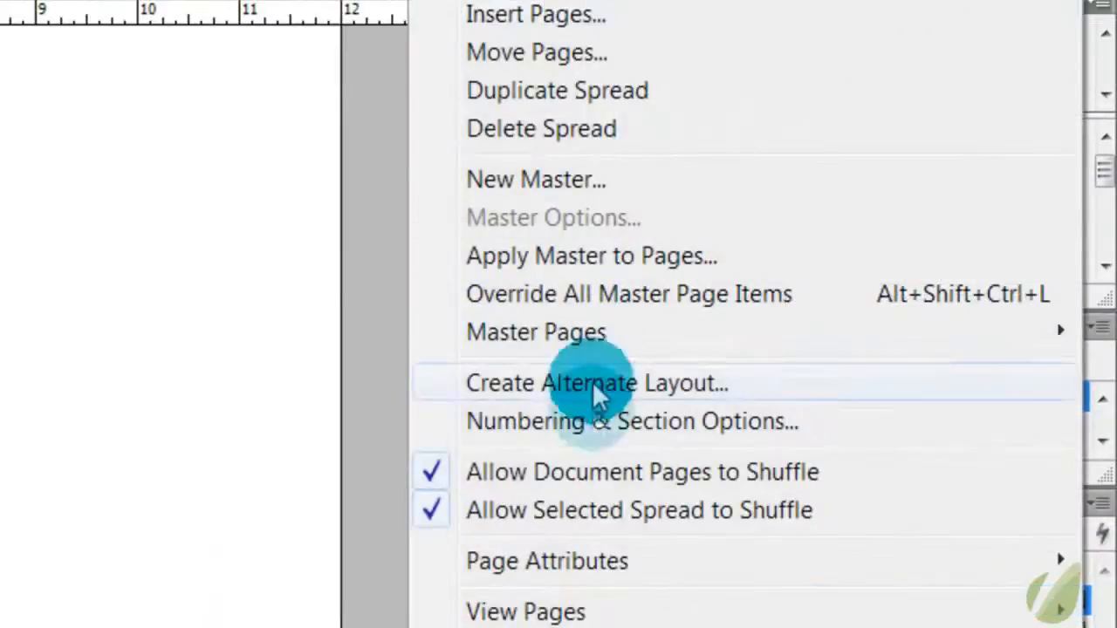
click(681, 423)
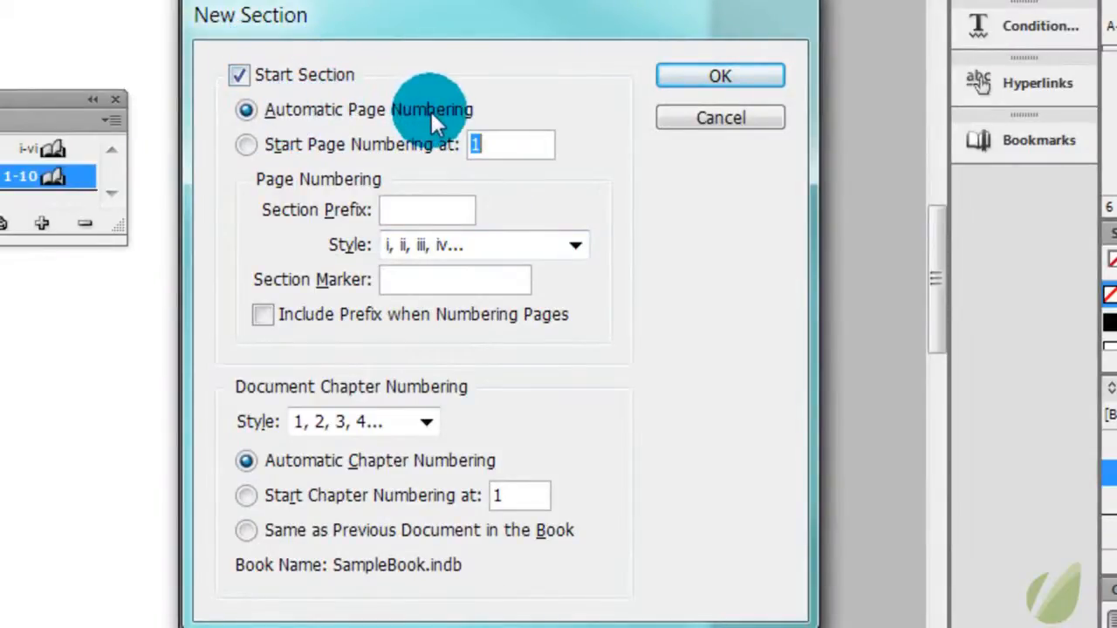
click(440, 250)
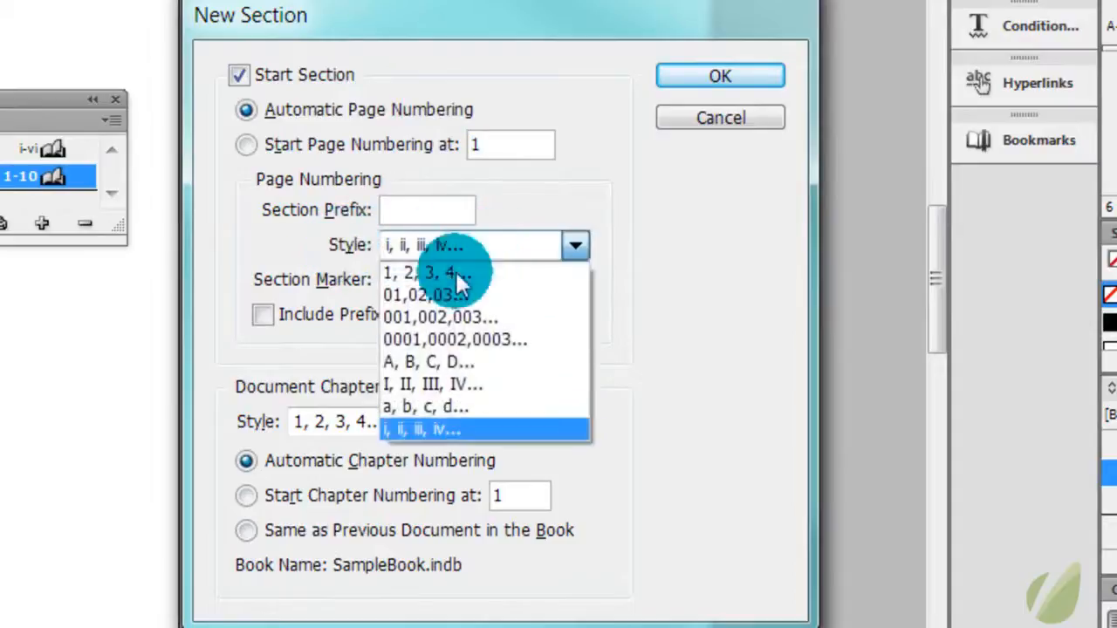
click(435, 434)
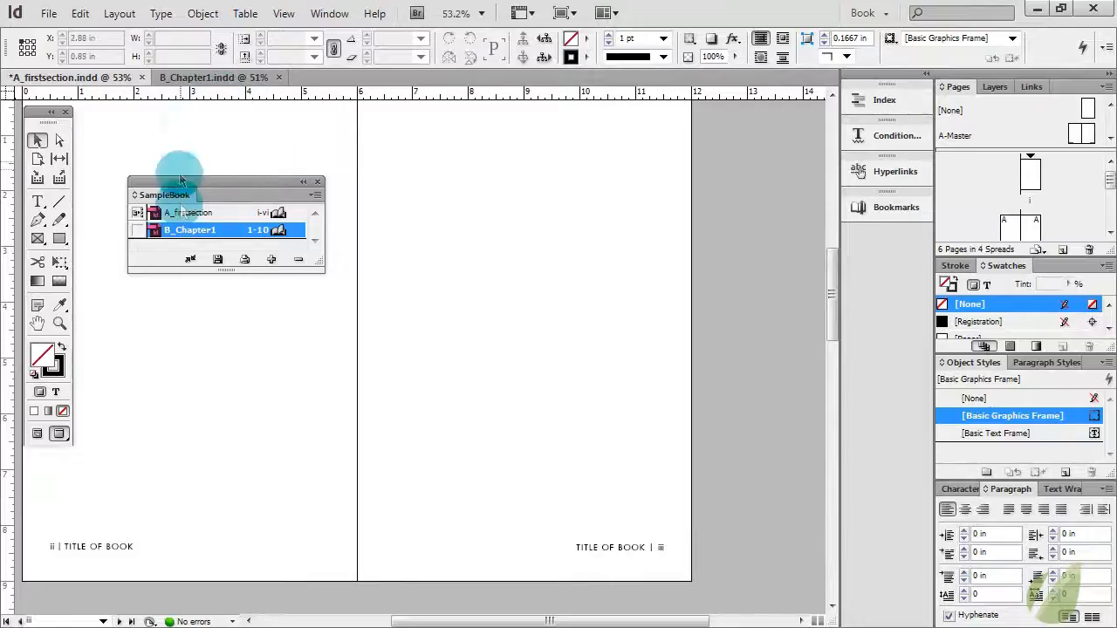
Set the B_Chapter1 document to Automatic Page Numbering
double_click(212, 232)
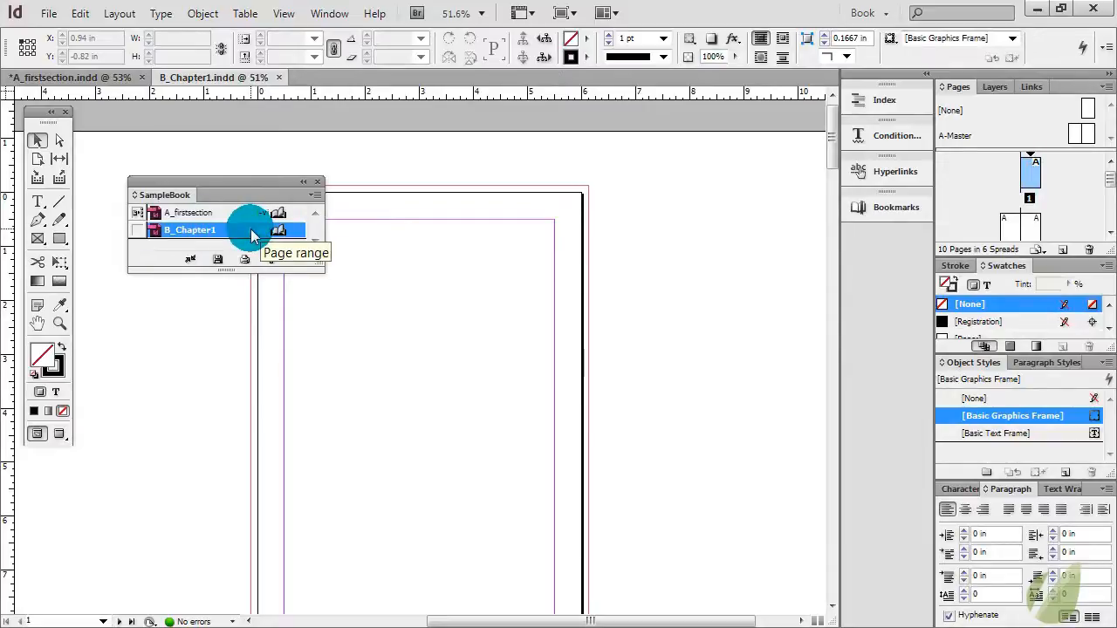
click(1105, 88)
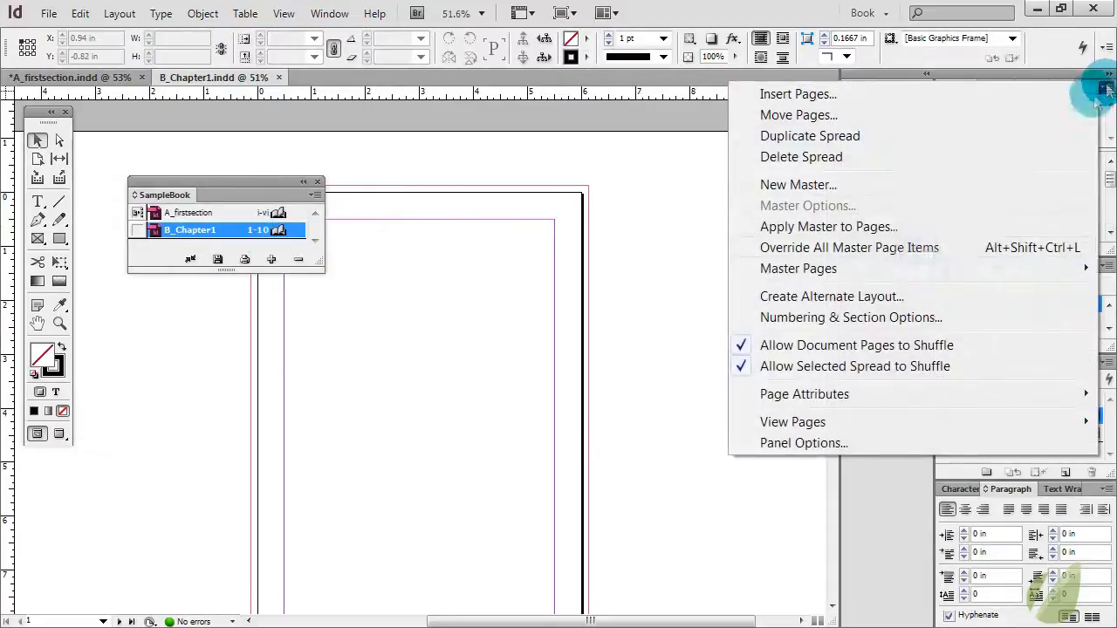
click(850, 316)
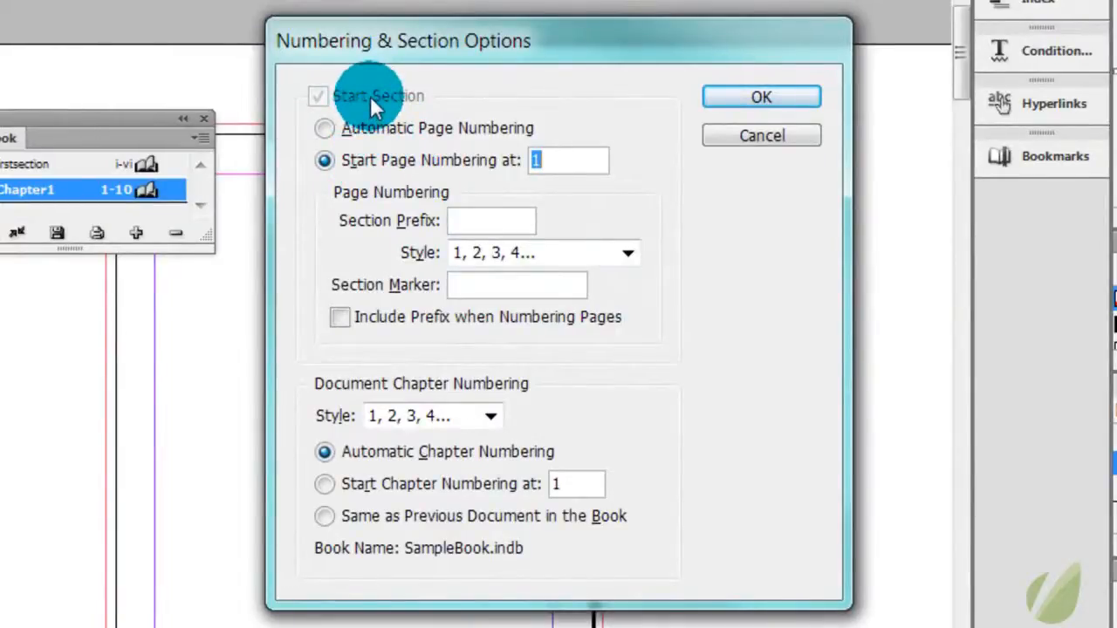
click(353, 126)
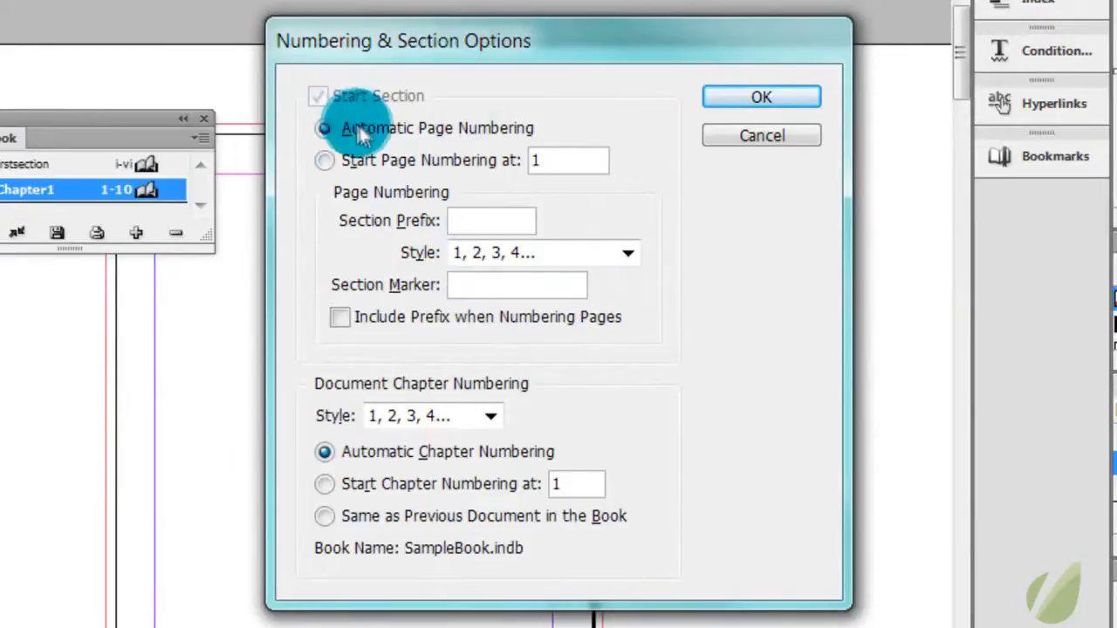
click(722, 107)
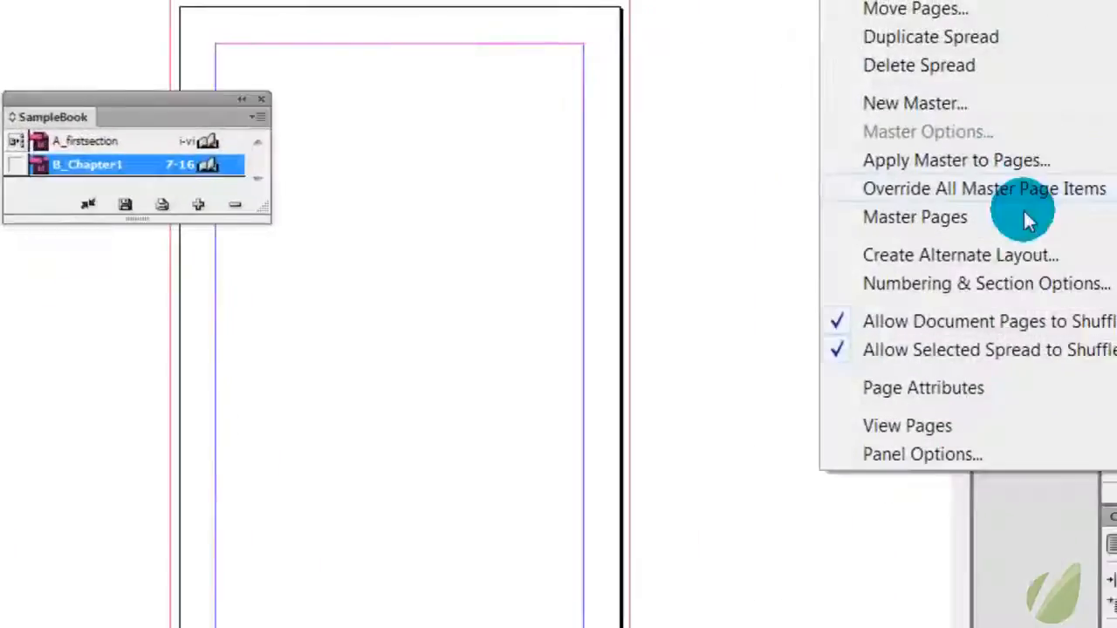
Set B_Chapter1's page numbering to start at 1 with the style 1, 2, 3, 4..
click(898, 279)
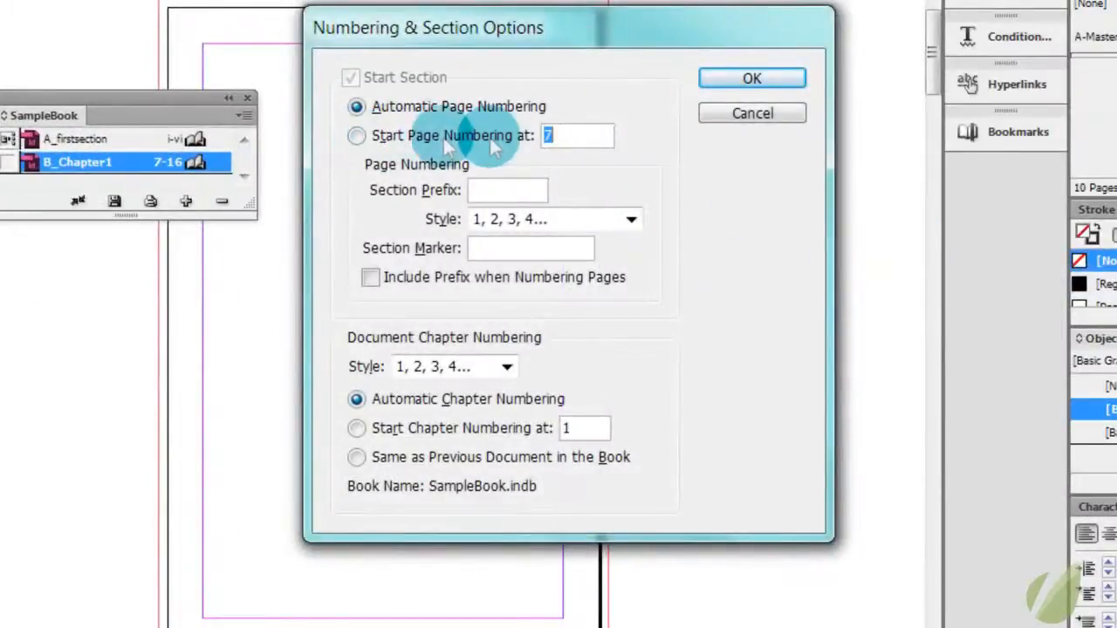
click(357, 135)
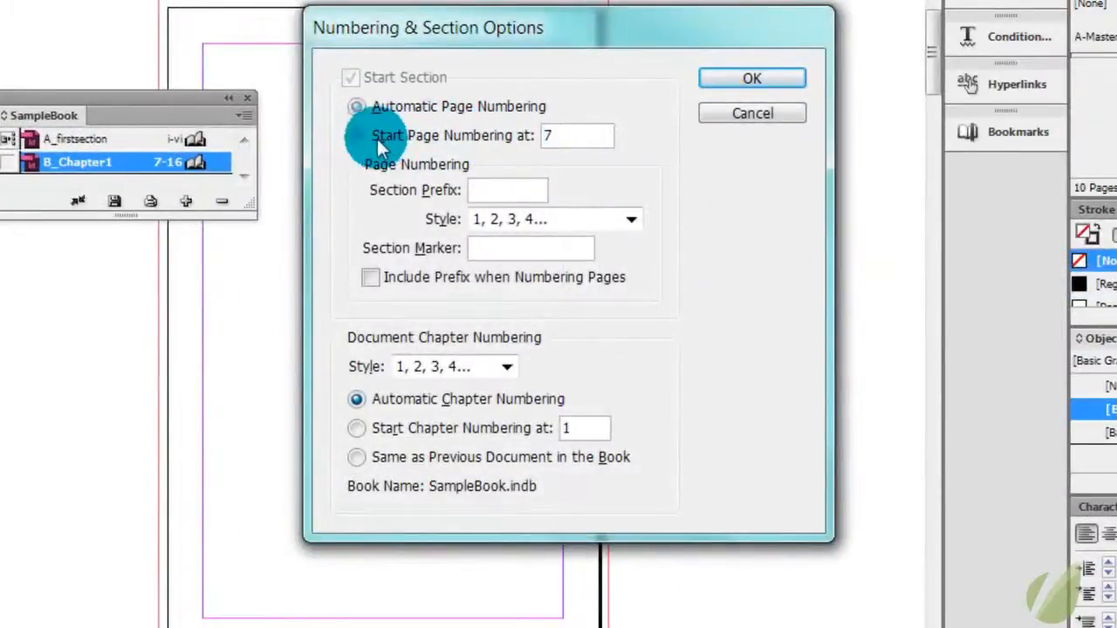
double_click(580, 149)
text(1)
click(505, 219)
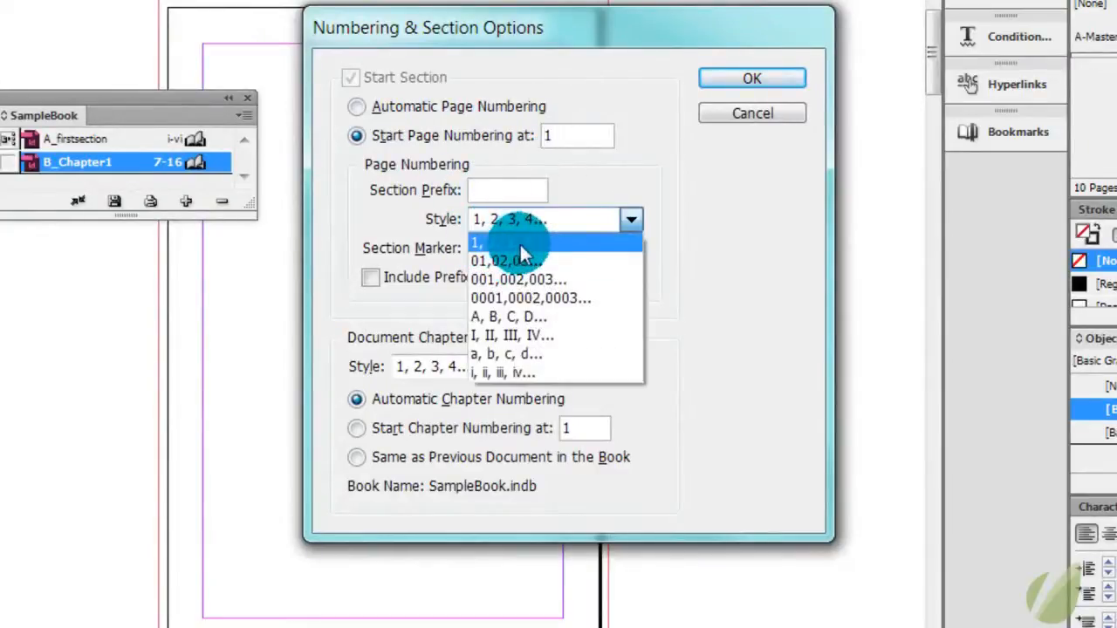
click(521, 244)
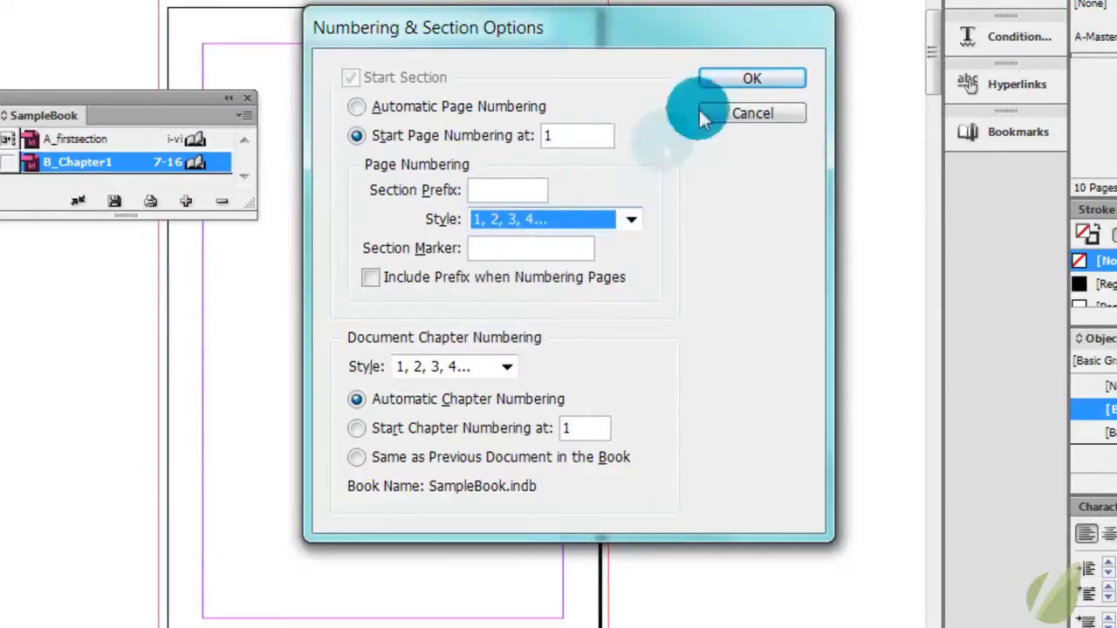
click(737, 80)
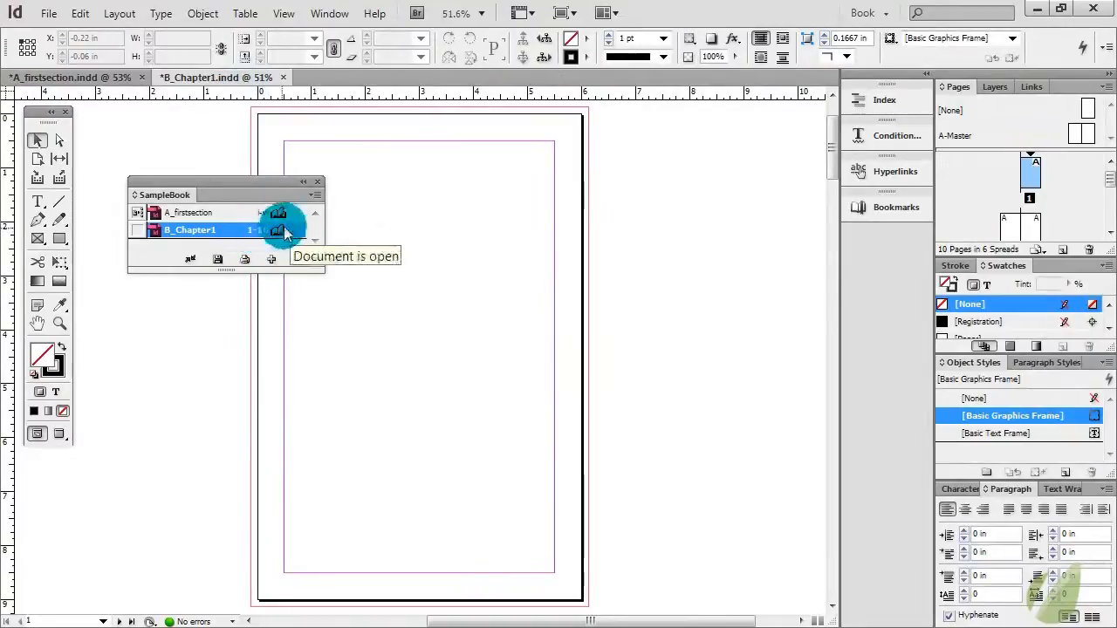
Include Master Pages in the SampleBook book's synchronize options
click(315, 195)
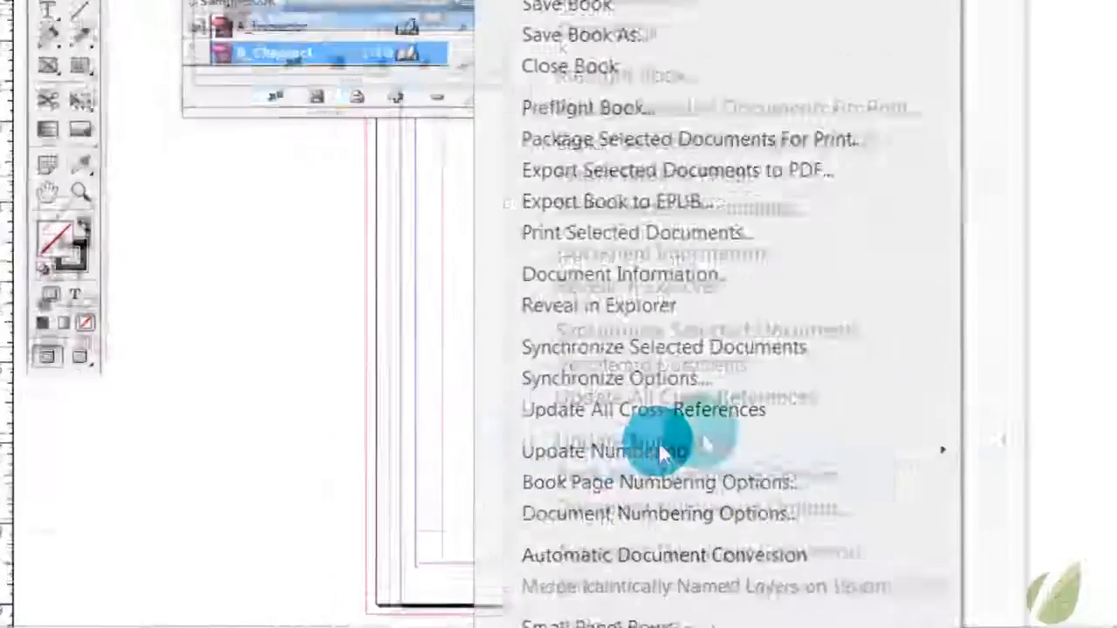
mouse_move(448, 493)
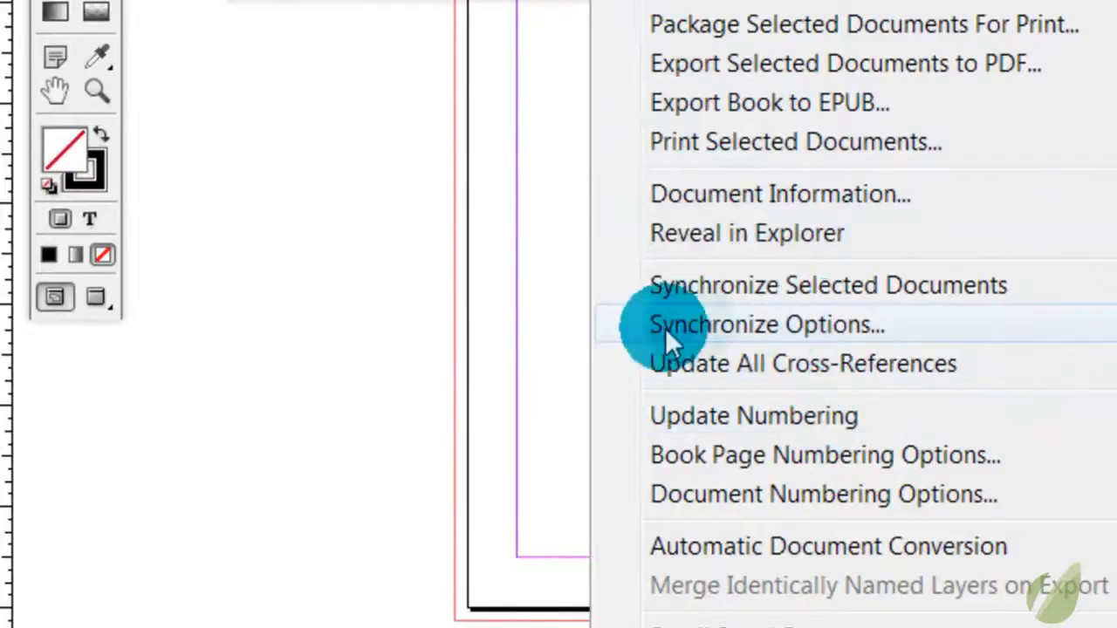
click(753, 324)
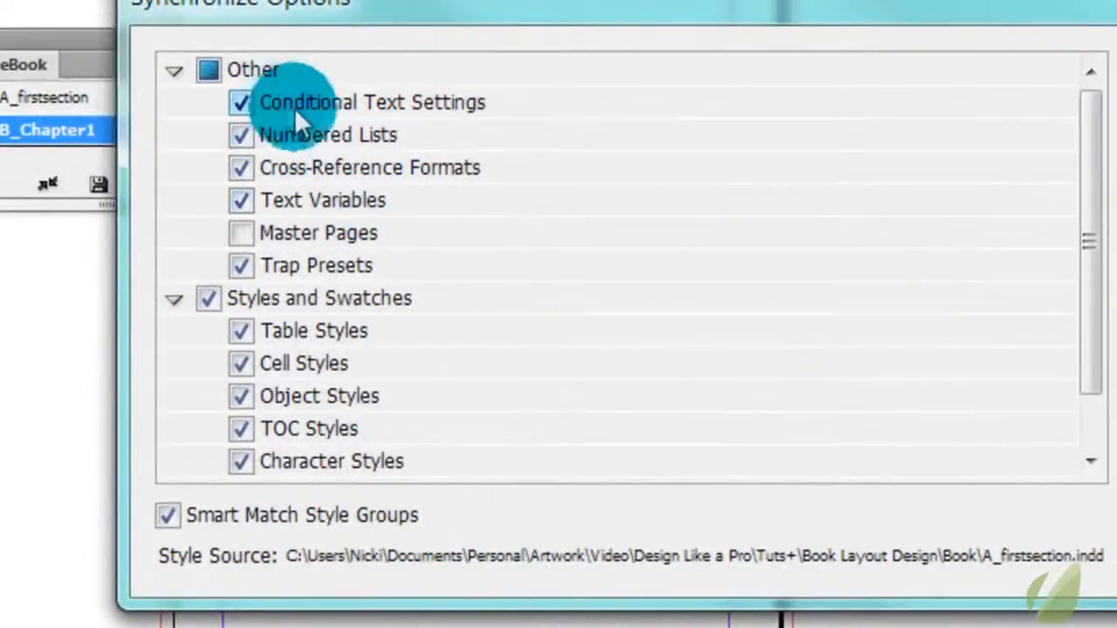
scroll(329, 265, down, 1)
scroll(330, 266, up, 1)
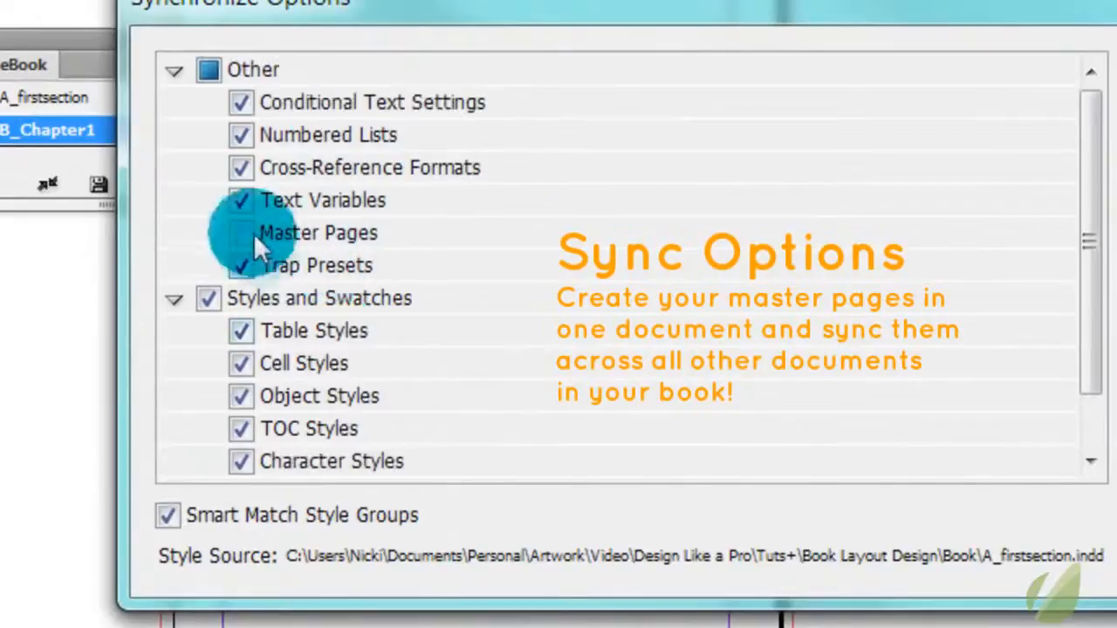
click(248, 234)
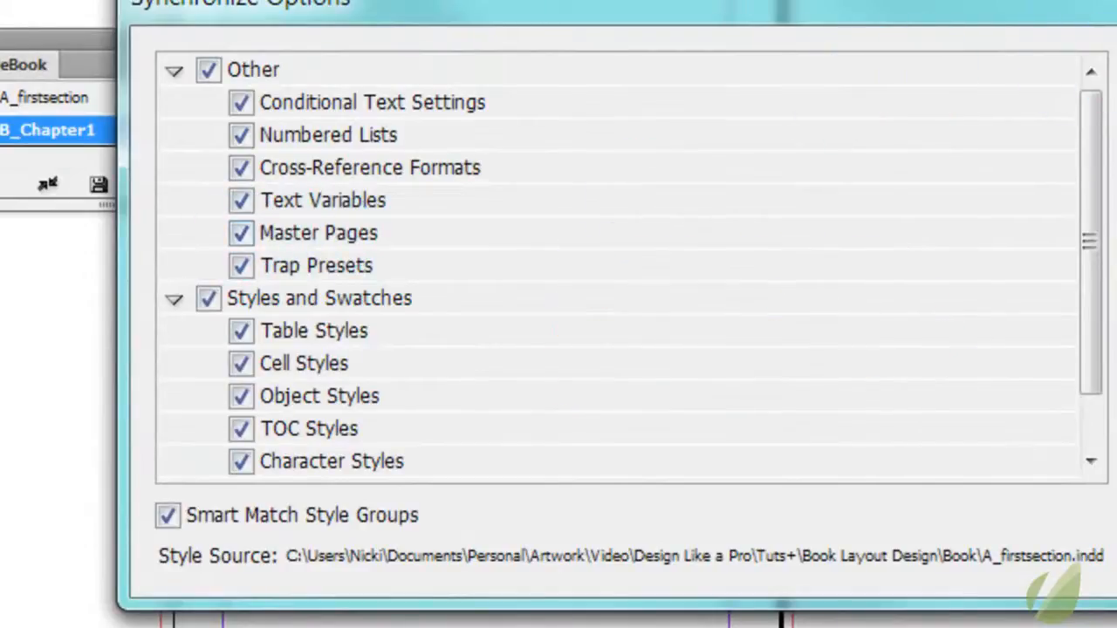
click(1115, 70)
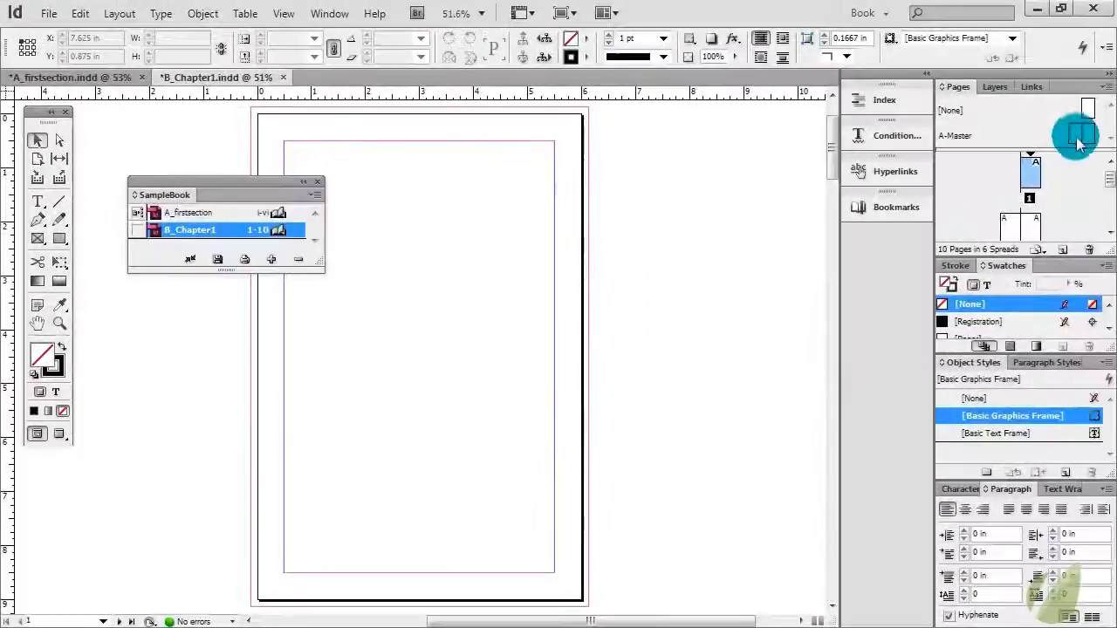
Look at the A-Master spread of B_Chapter1
double_click(1080, 146)
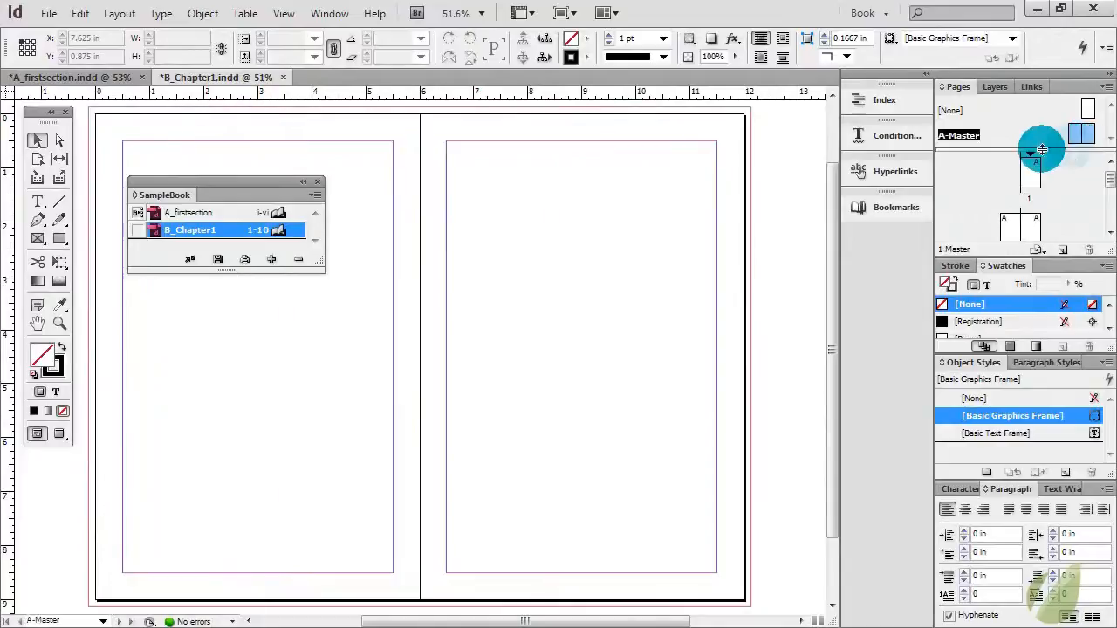
drag(1055, 177, 1055, 177)
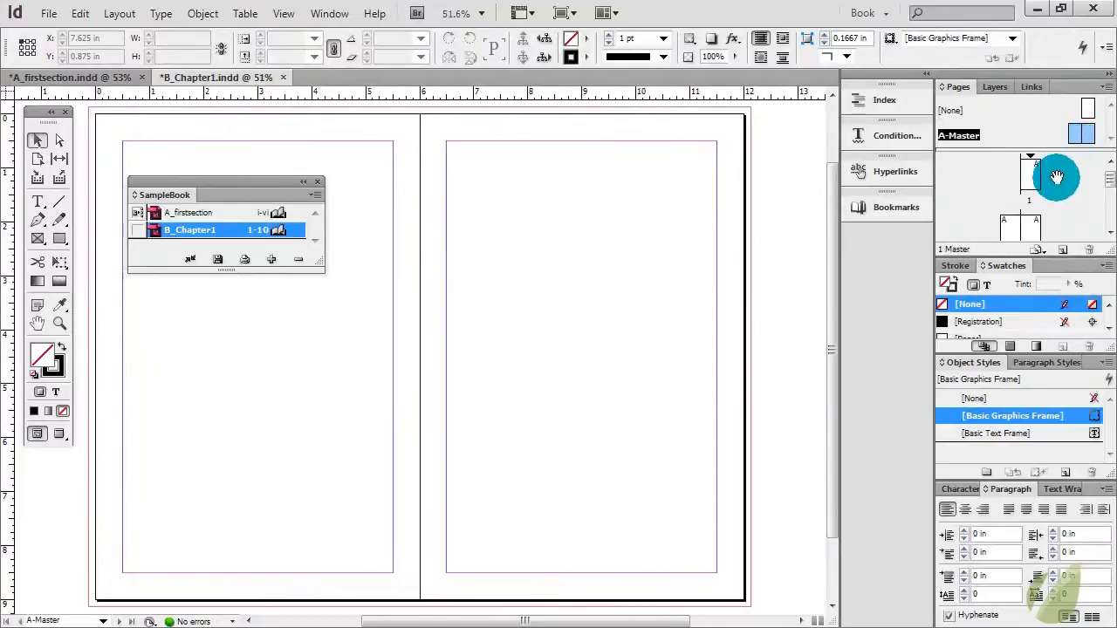
double_click(1050, 178)
Synchronize the selected B_Chapter1 document with the A_firstsection style source
click(313, 195)
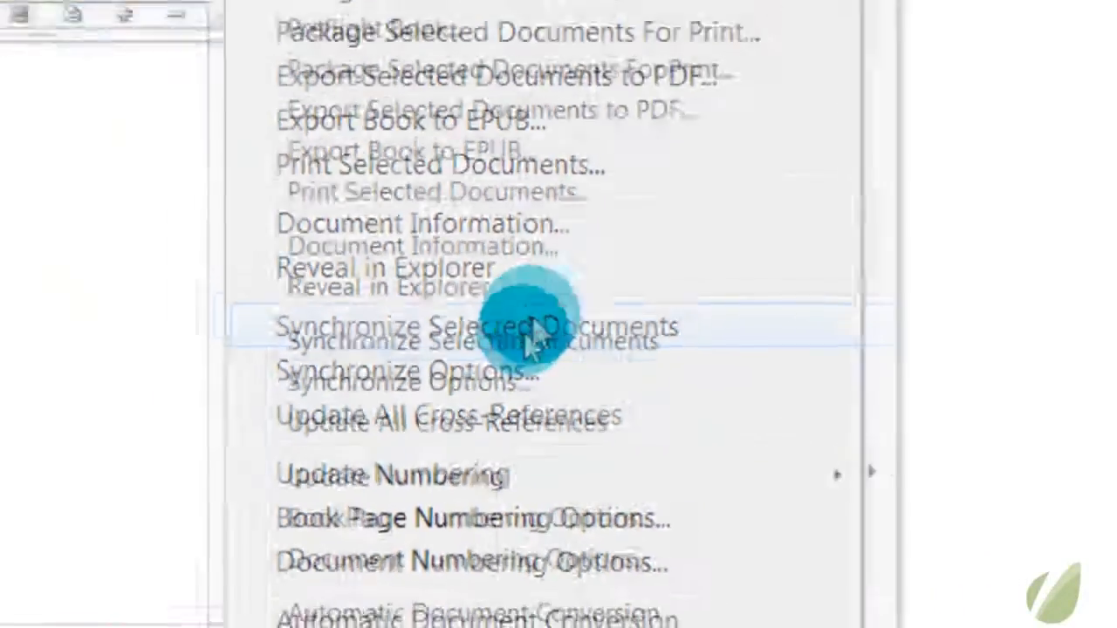
click(559, 293)
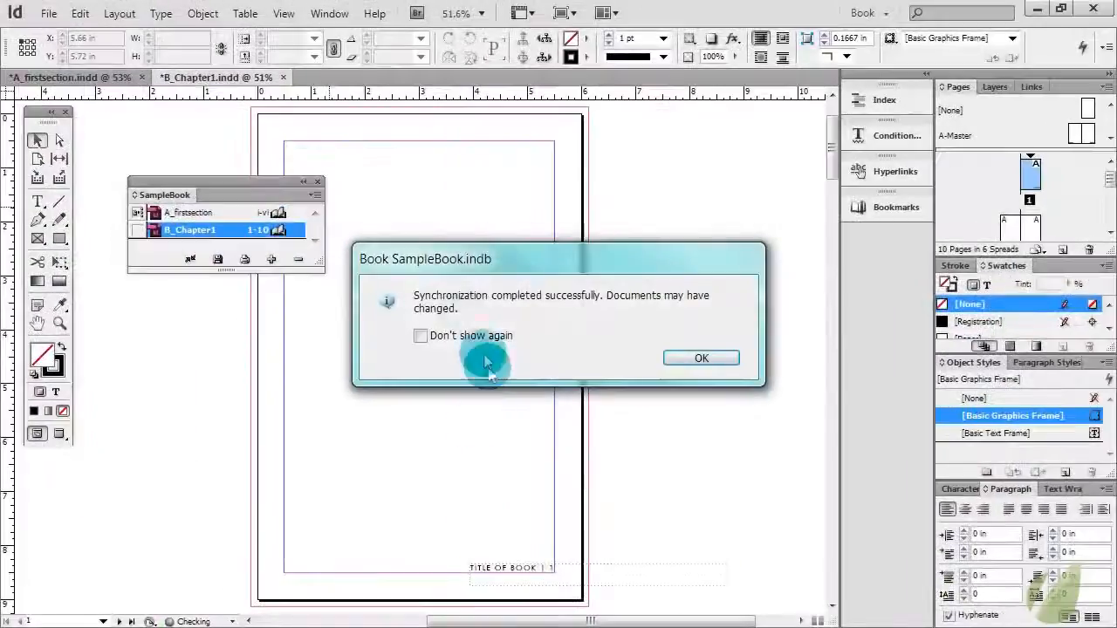
click(697, 359)
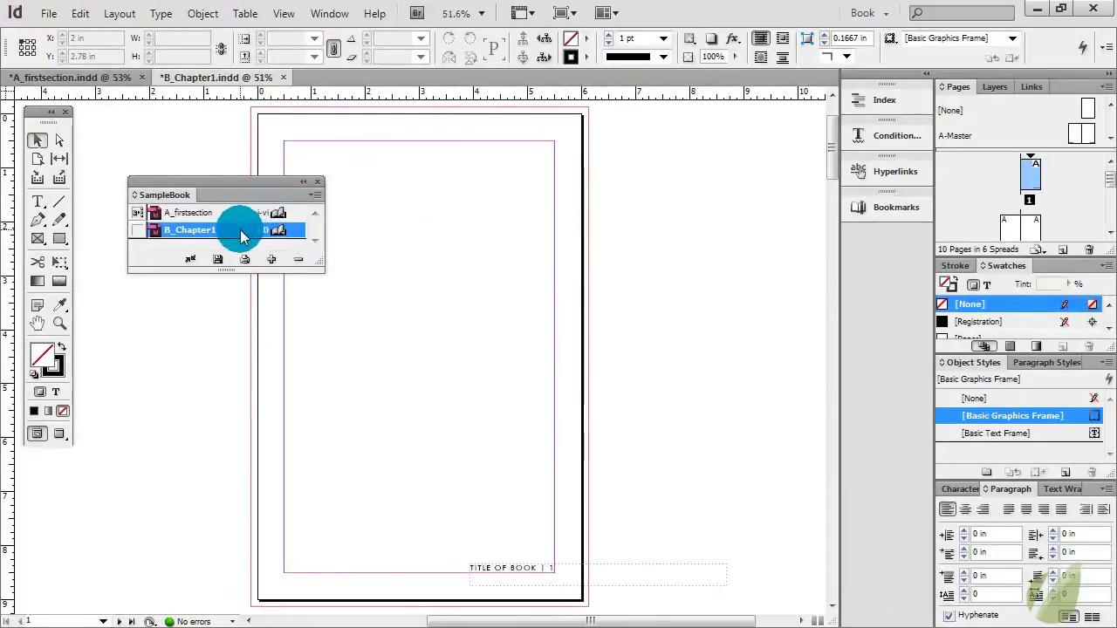
Check the footers and page numbers on B_Chapter1's A-Master and on pages 1, 2, 3 and 10
double_click(1081, 136)
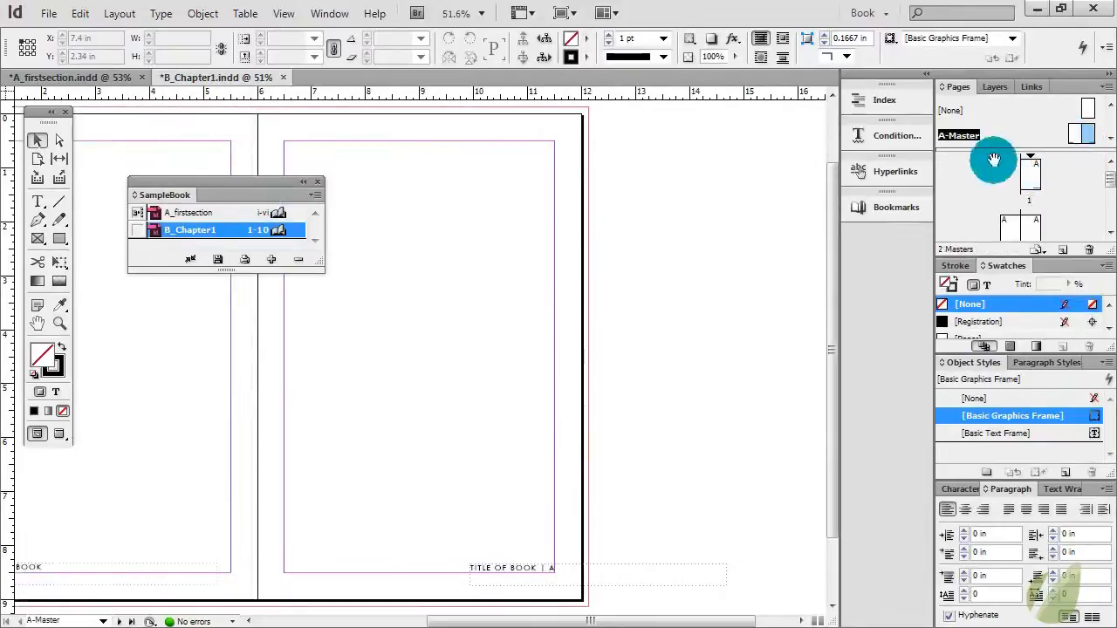
double_click(1036, 181)
double_click(1012, 214)
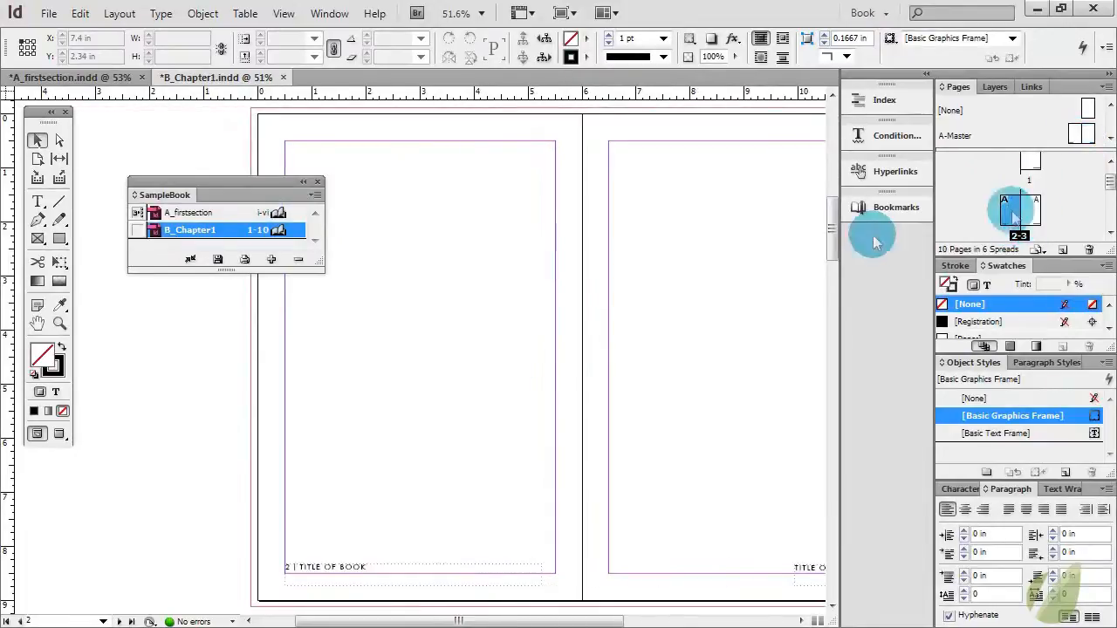
drag(462, 621, 585, 621)
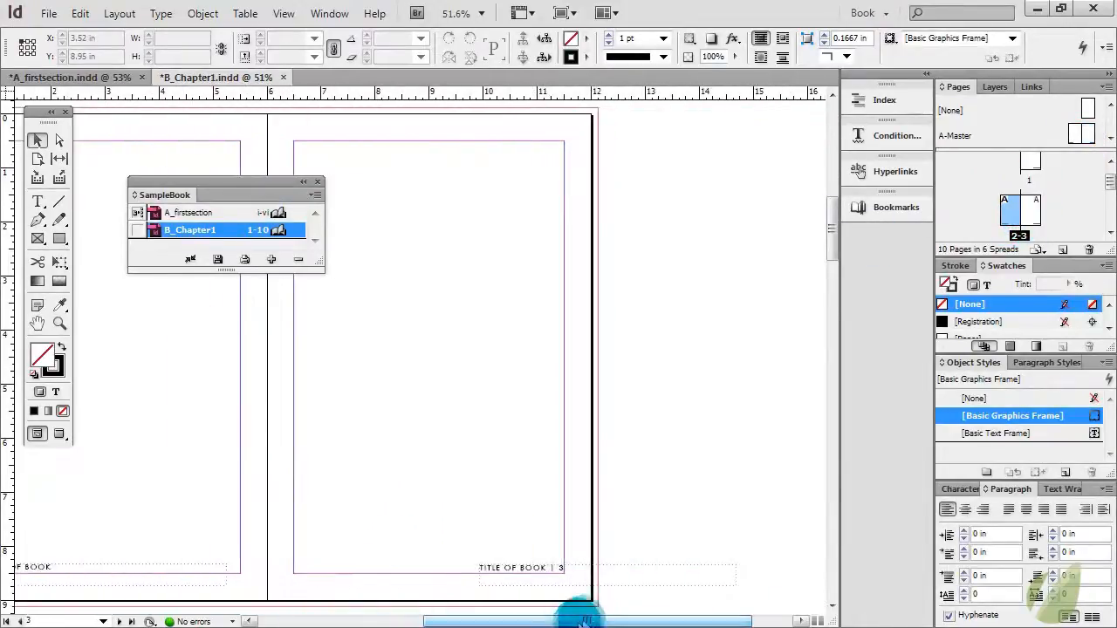
double_click(1035, 208)
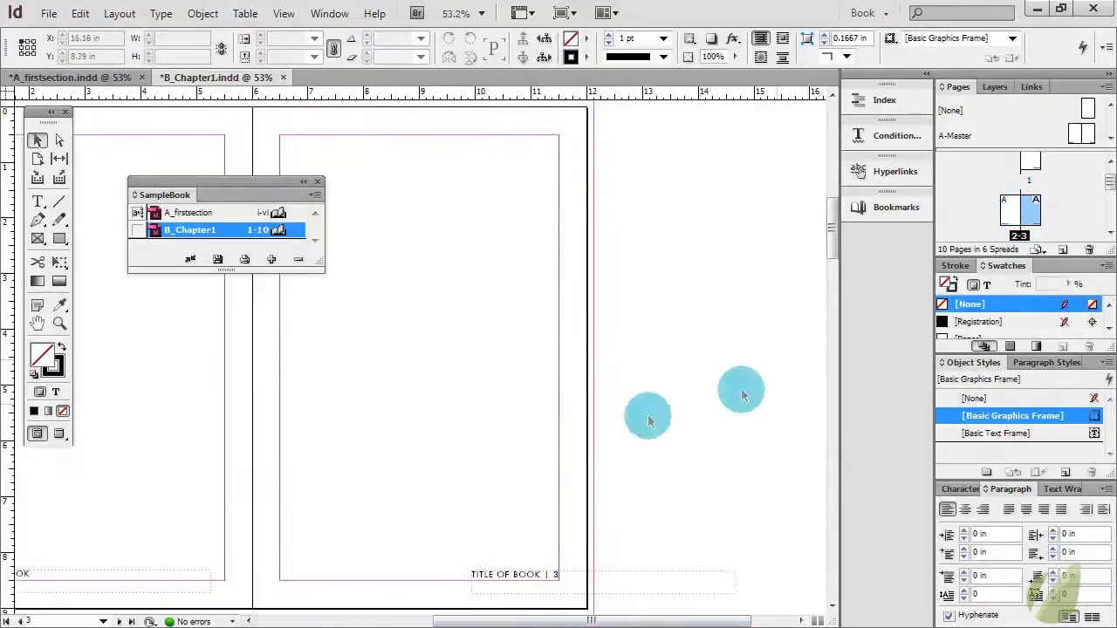
drag(498, 620, 406, 620)
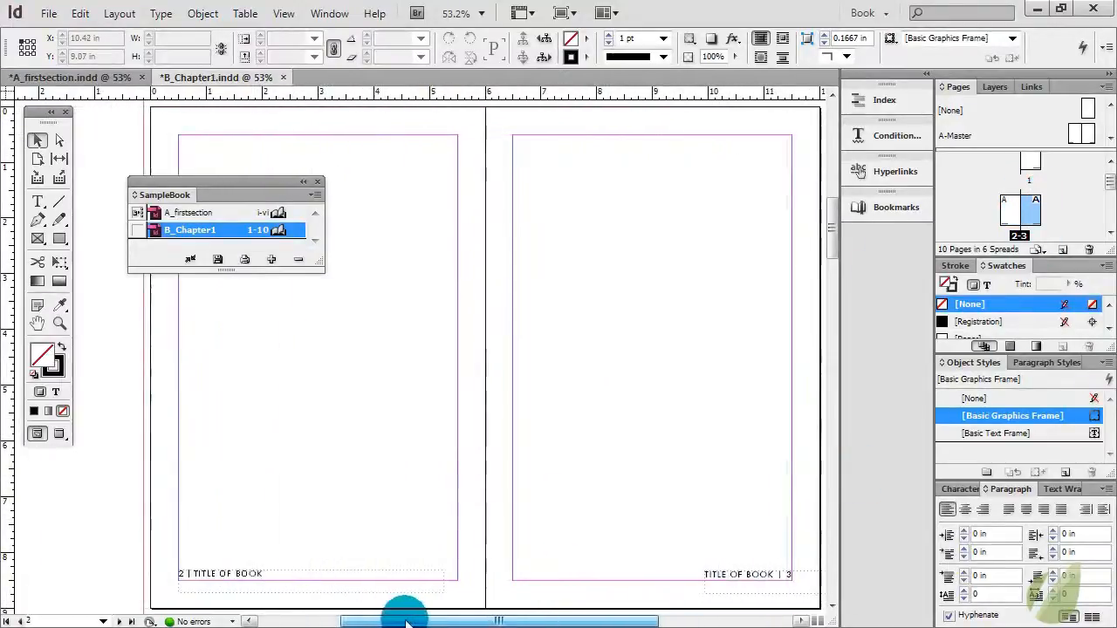
scroll(1054, 202, down, 5)
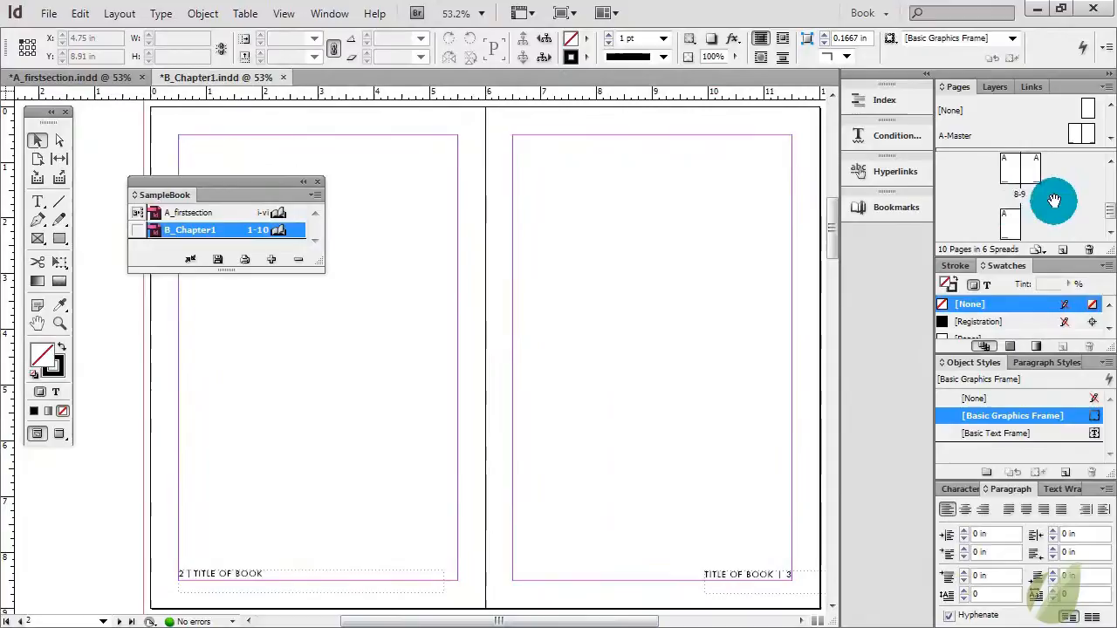
double_click(1010, 218)
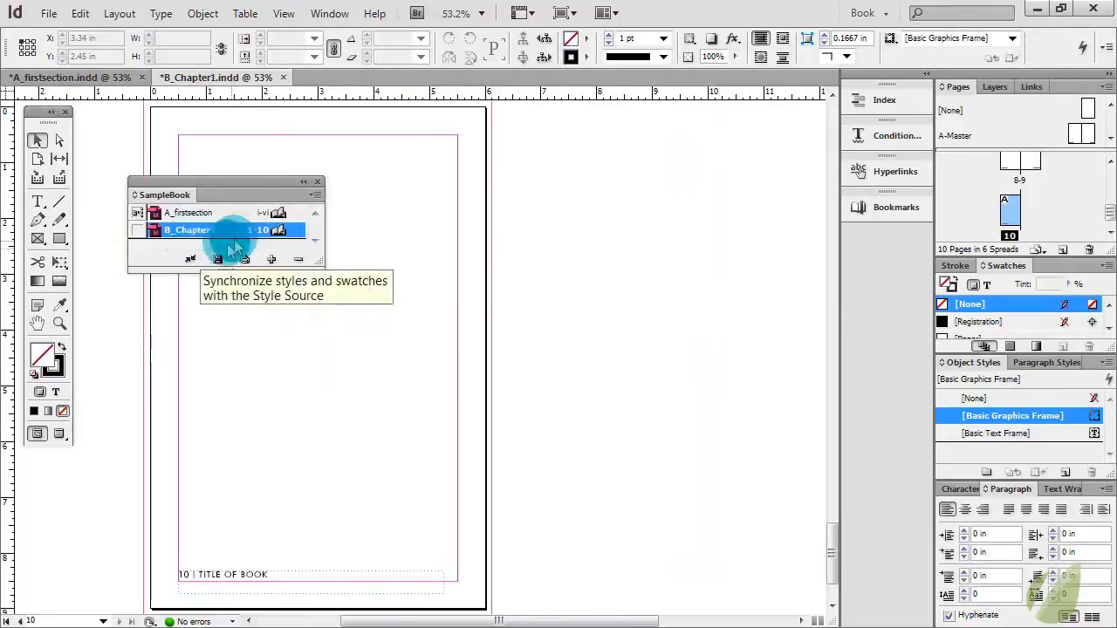
Enlarge the SampleBook document list and view the synchronize command for A_firstsection and B_Chapter1 together, leaving both deselected
click(316, 197)
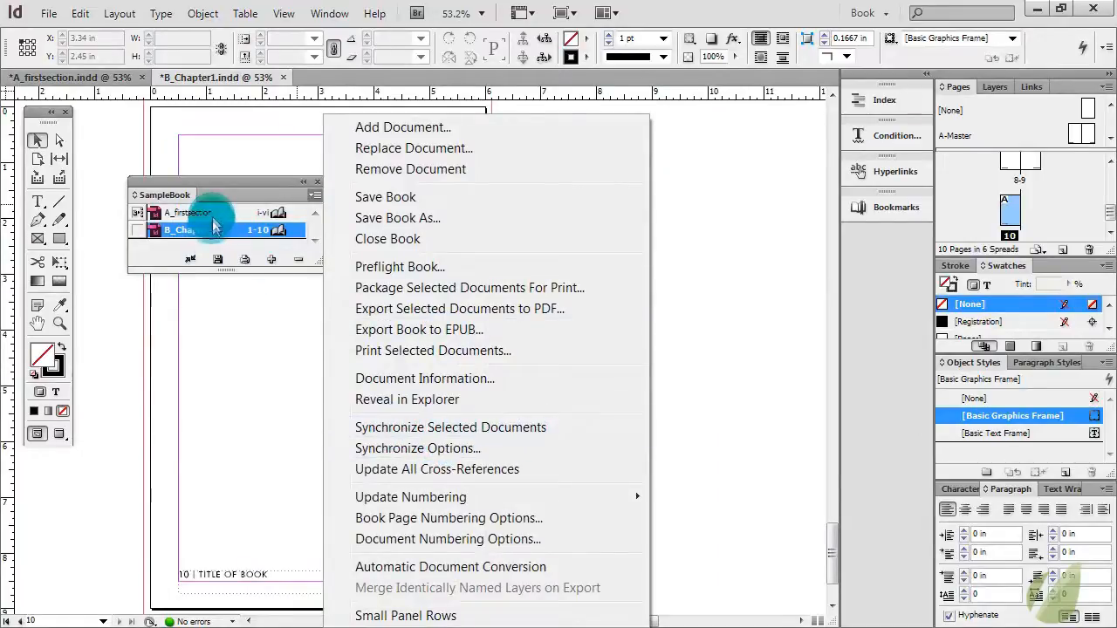
click(214, 216)
shift+click(218, 228)
click(317, 197)
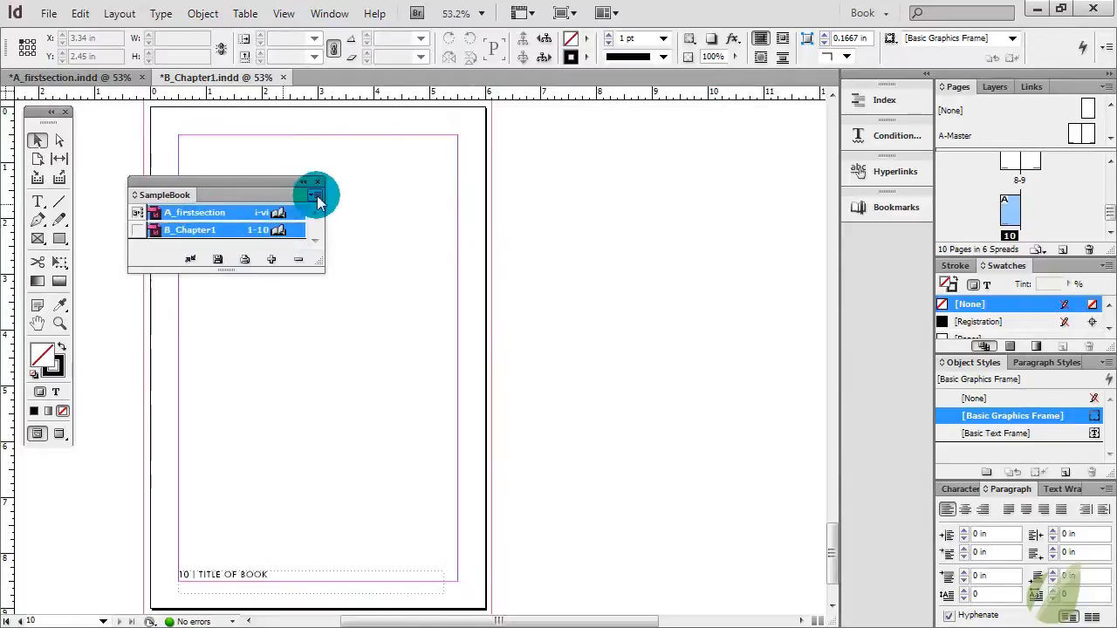
drag(318, 267, 314, 372)
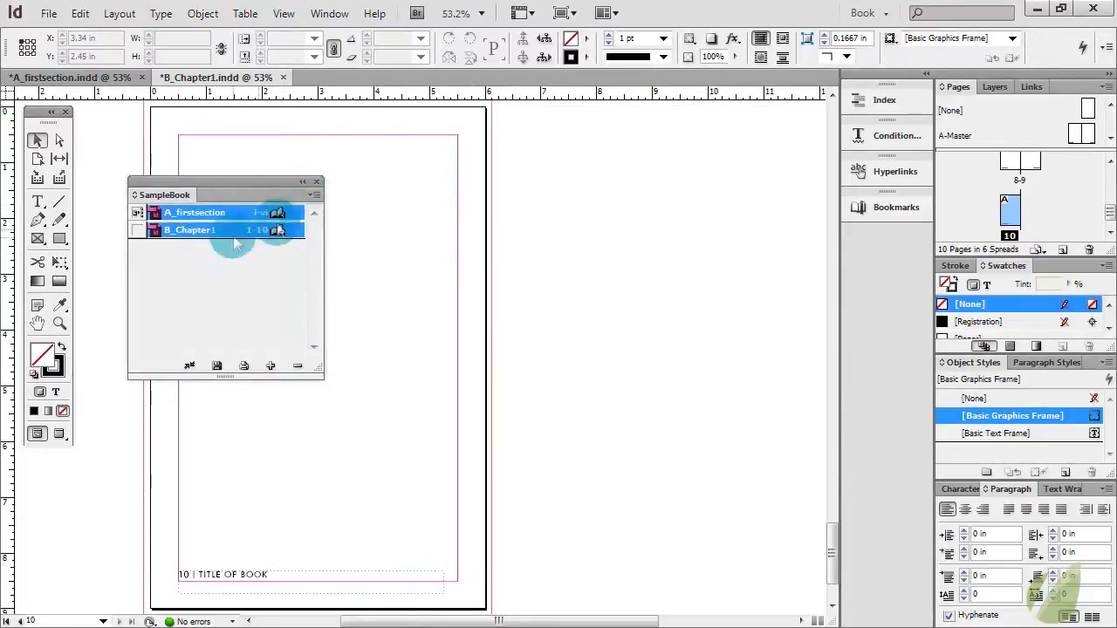
click(314, 198)
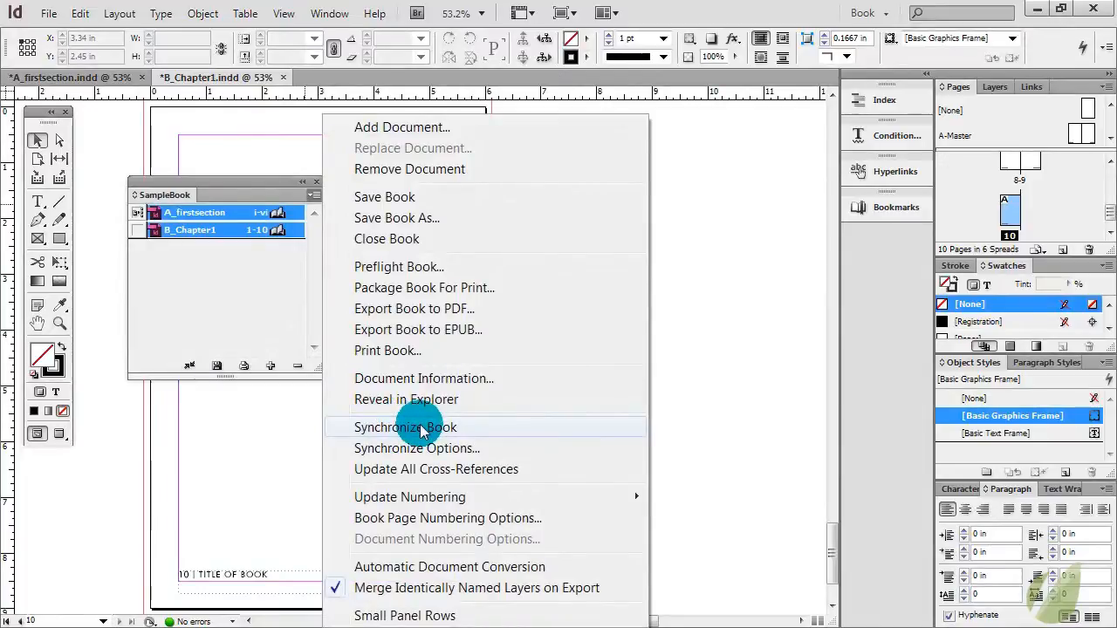
click(269, 301)
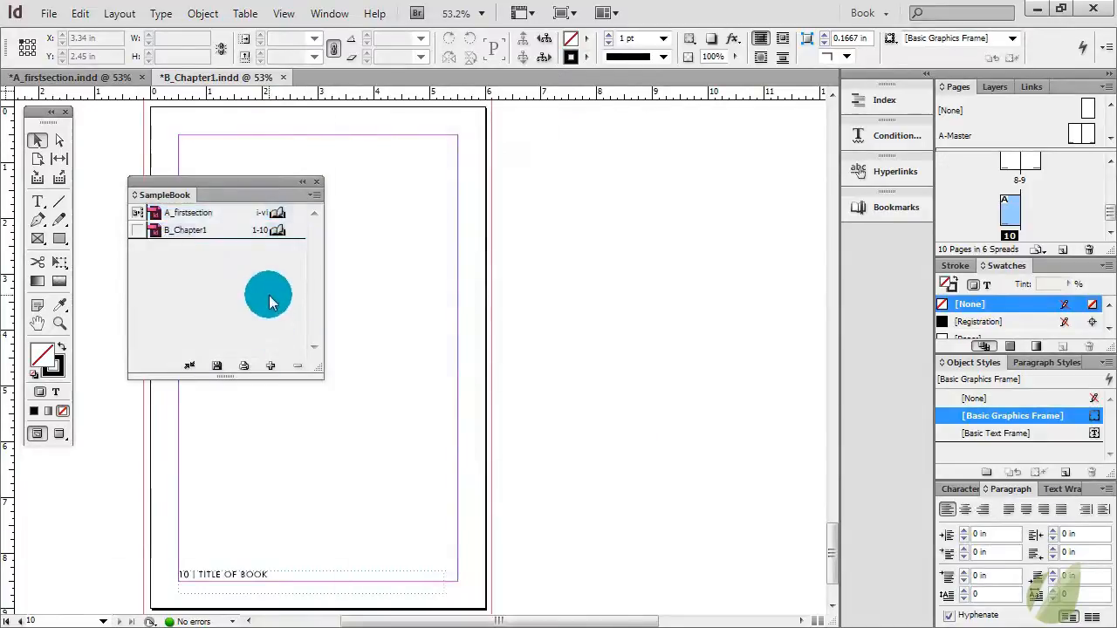